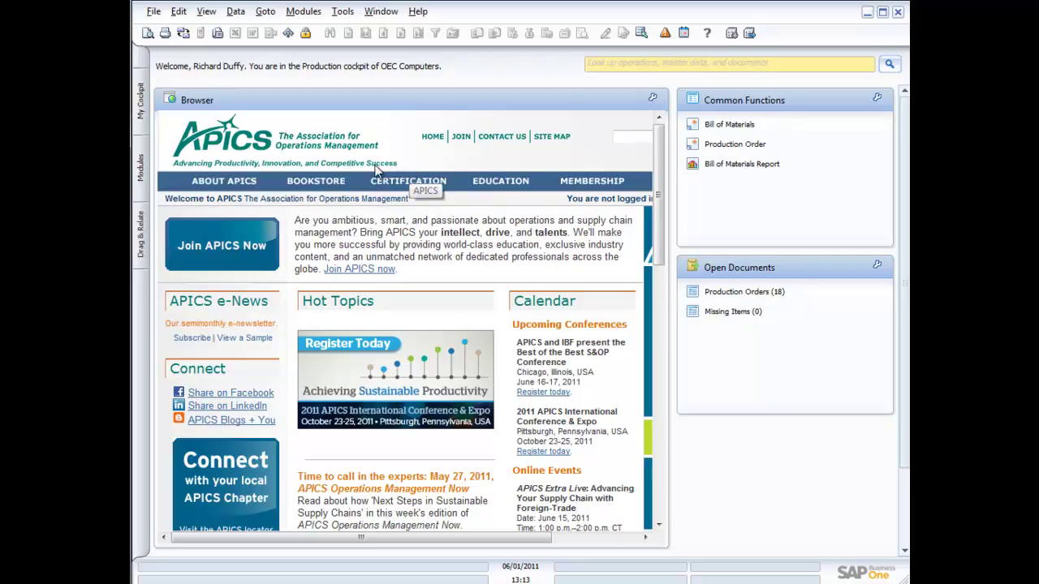
Open an empty Bill of Materials from the Production module and review its BOM types
mouse_move(311, 191)
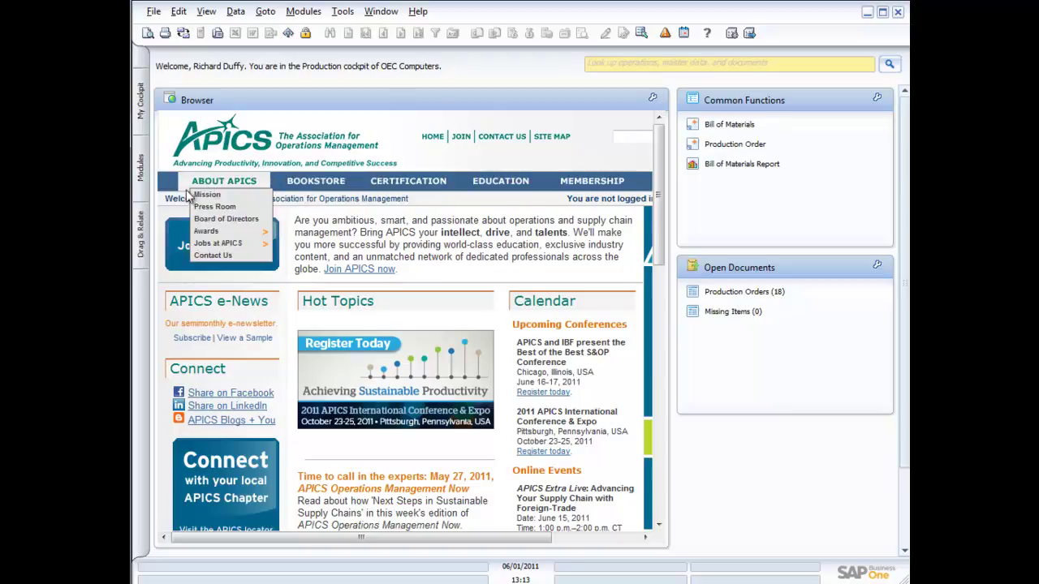
click(141, 174)
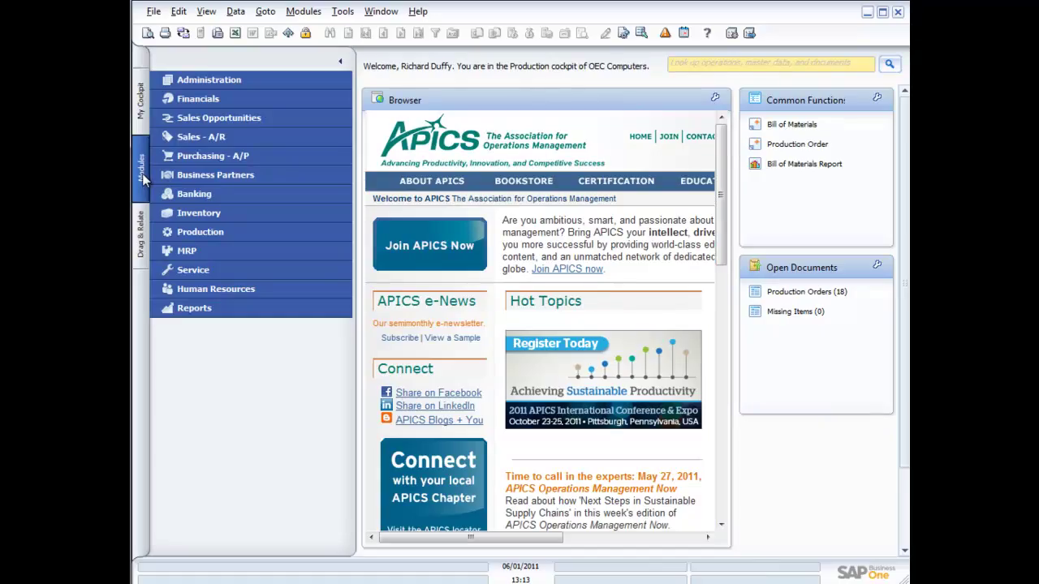
click(206, 230)
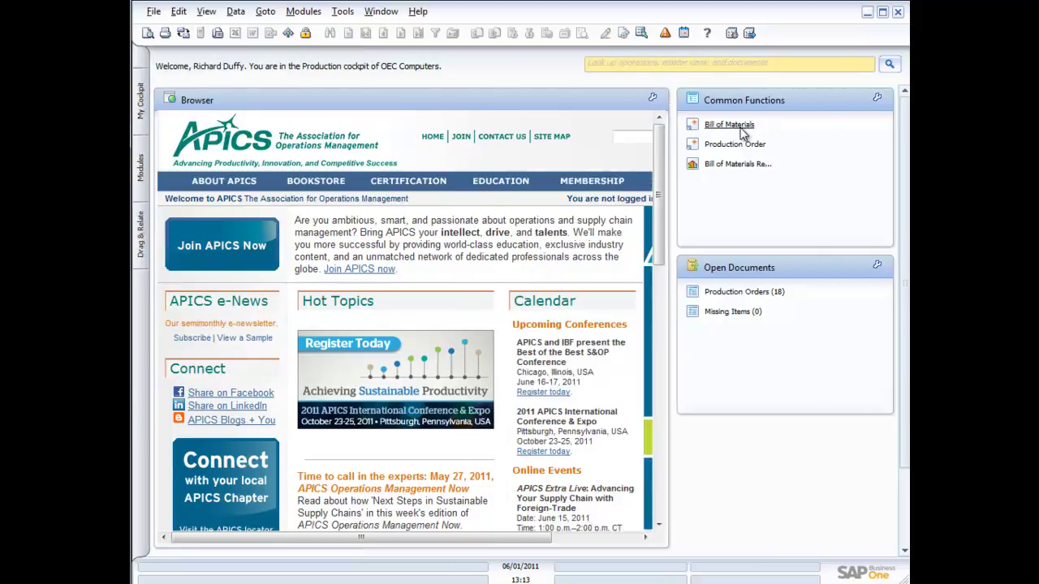
click(740, 125)
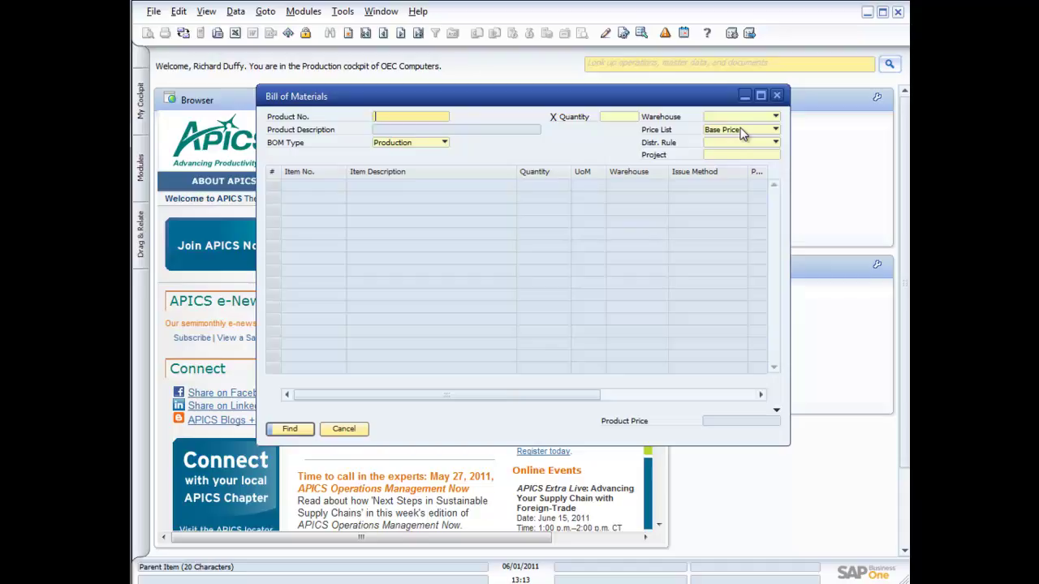
click(445, 144)
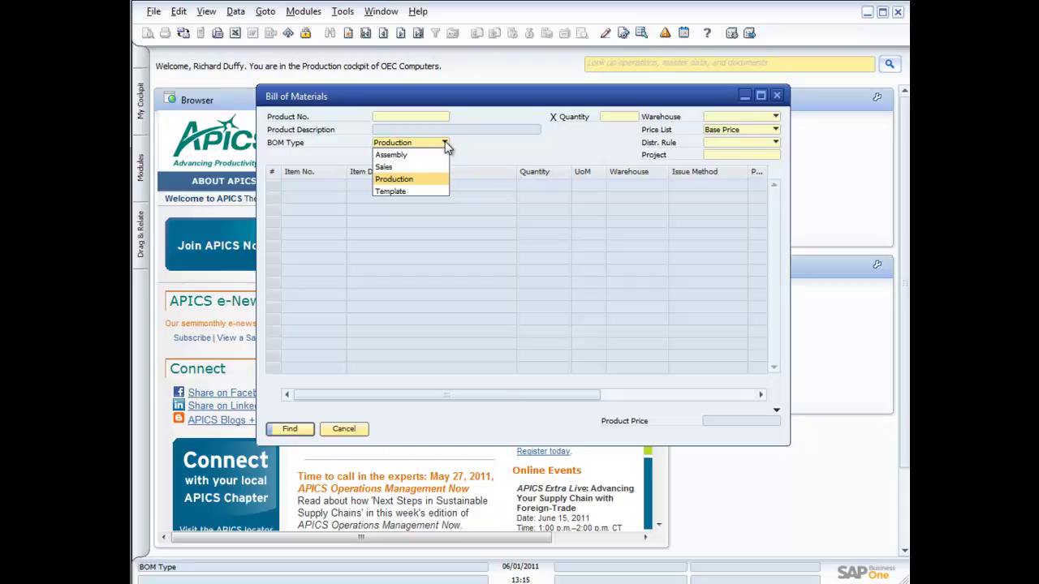
Load the LM4029 Lexmark 4029 Printer BOM and confirm its components use Backflush
click(365, 34)
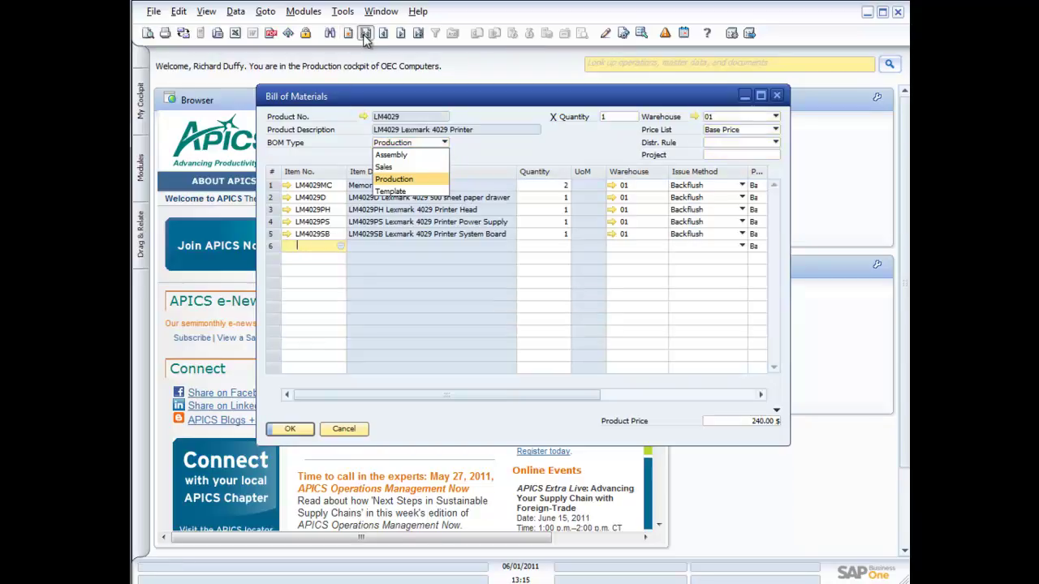
click(491, 148)
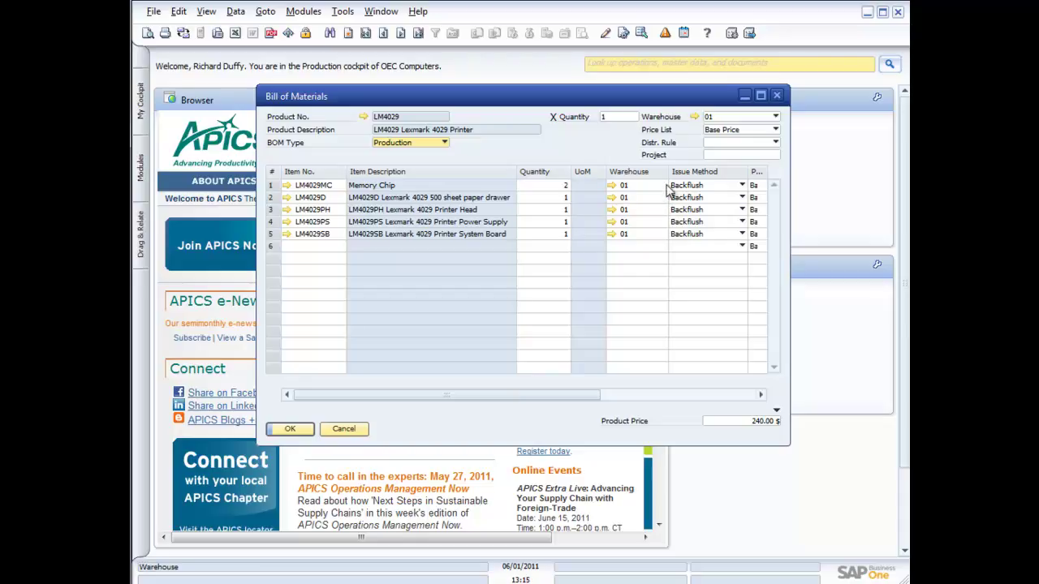
click(742, 188)
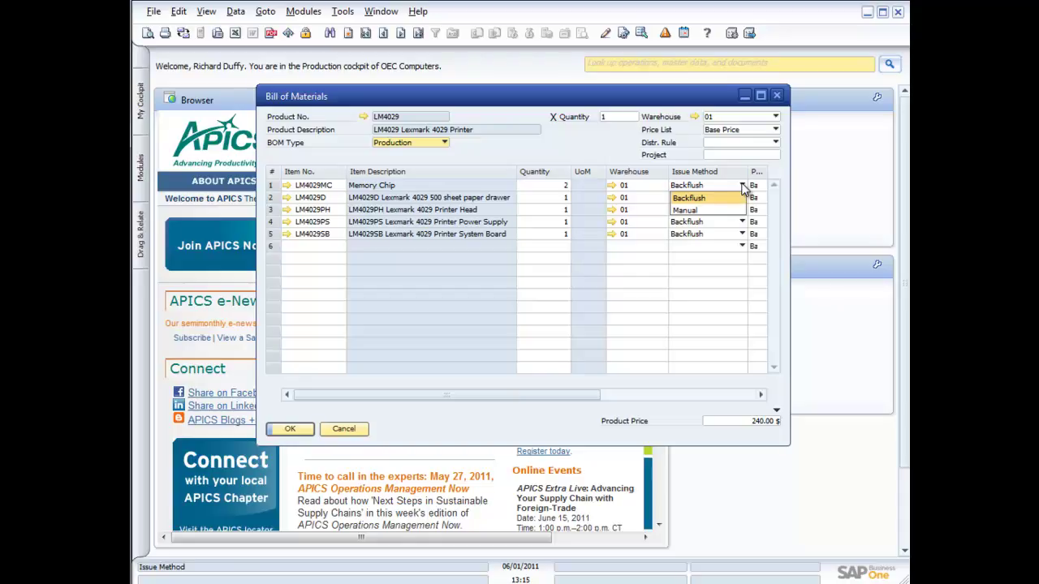
click(704, 198)
click(714, 396)
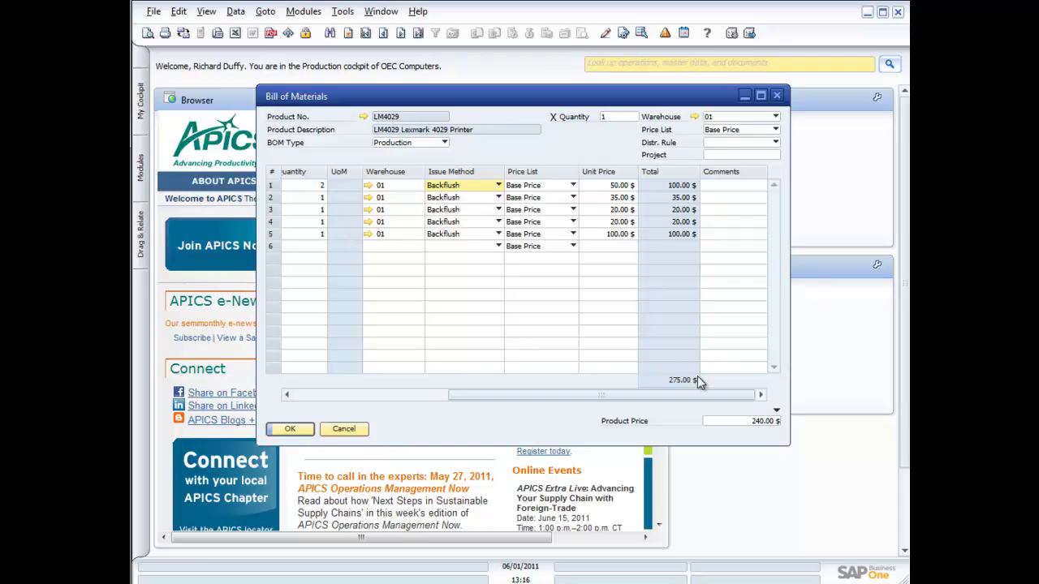
click(379, 394)
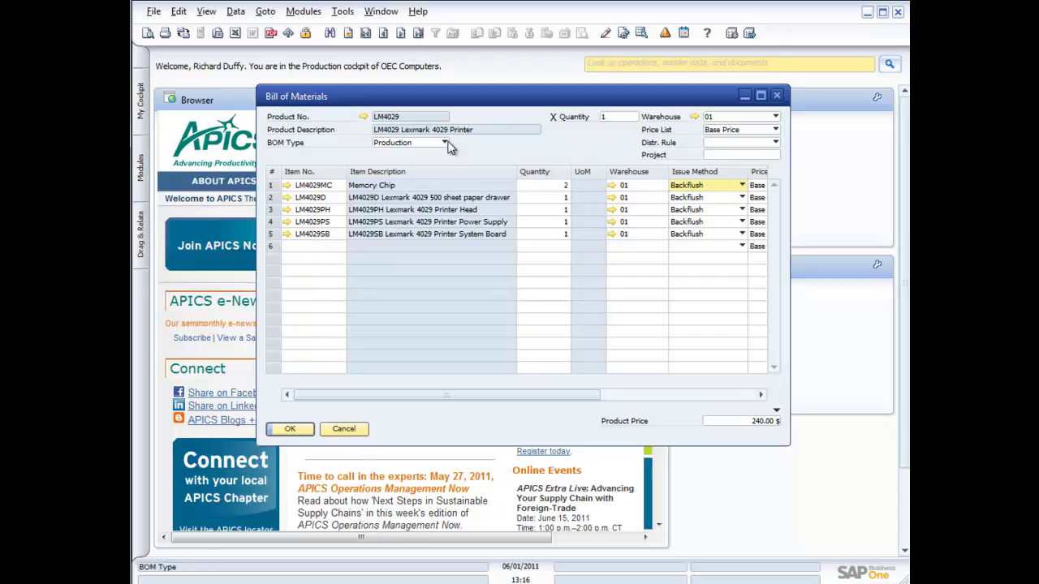
Step forward to the S10000 Server Point 10000 BOM and confirm its first component uses Backflush
click(399, 32)
click(399, 33)
click(399, 32)
click(399, 33)
click(399, 32)
click(399, 32)
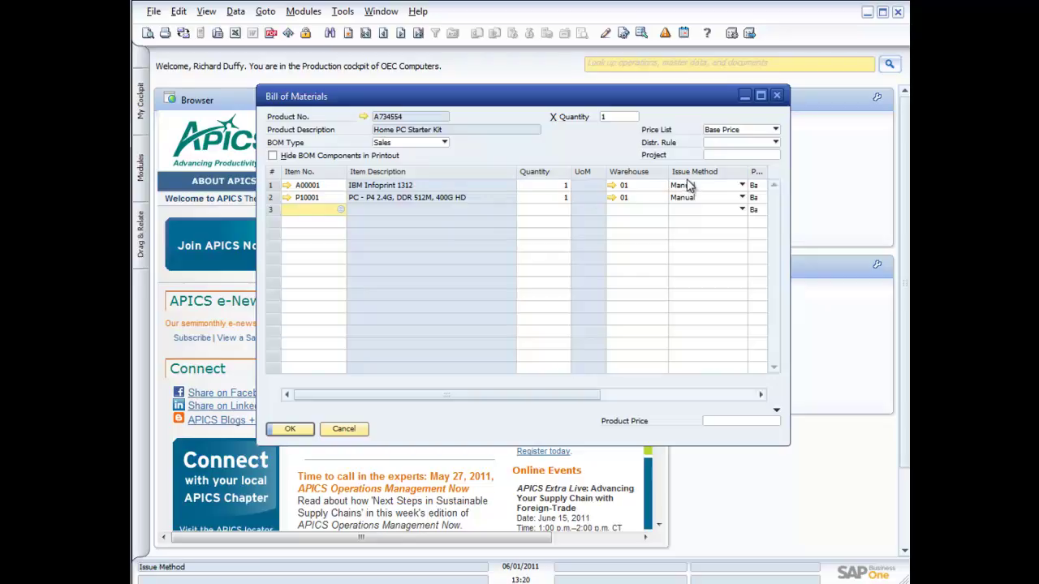
click(382, 35)
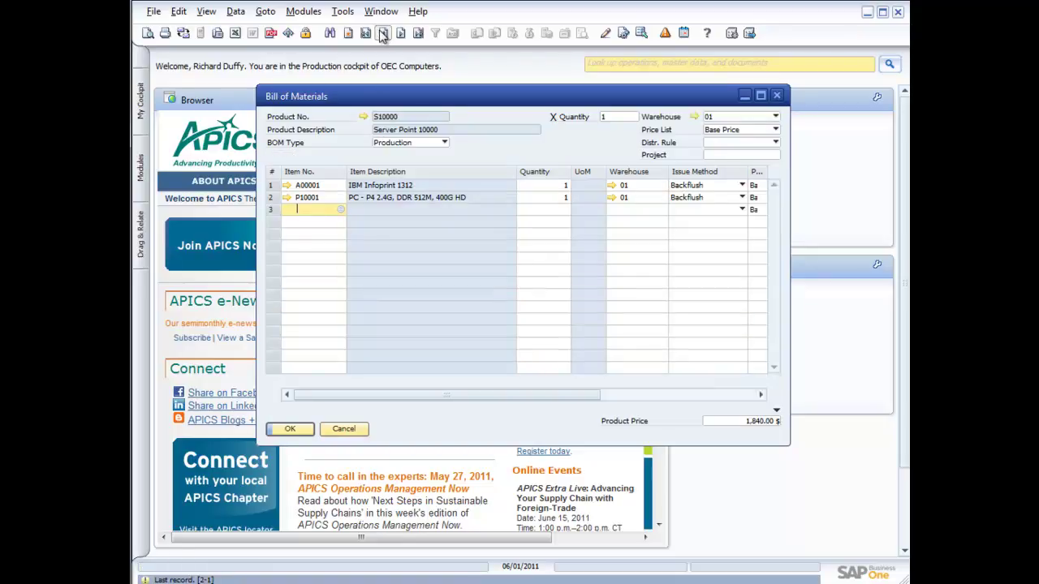
click(729, 187)
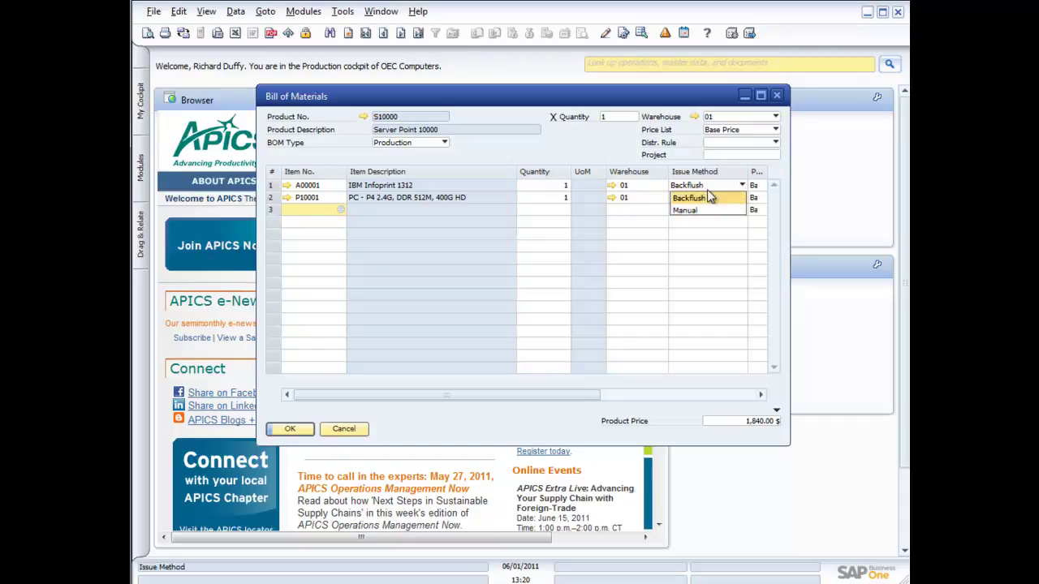
click(707, 198)
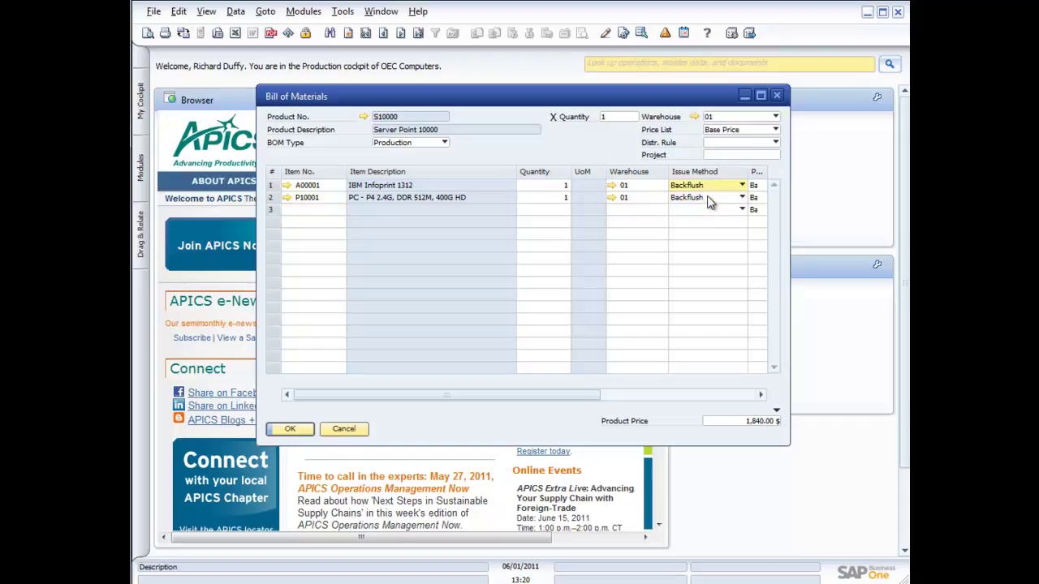
Close the Bill of Materials and start new production order 153
click(777, 97)
click(715, 149)
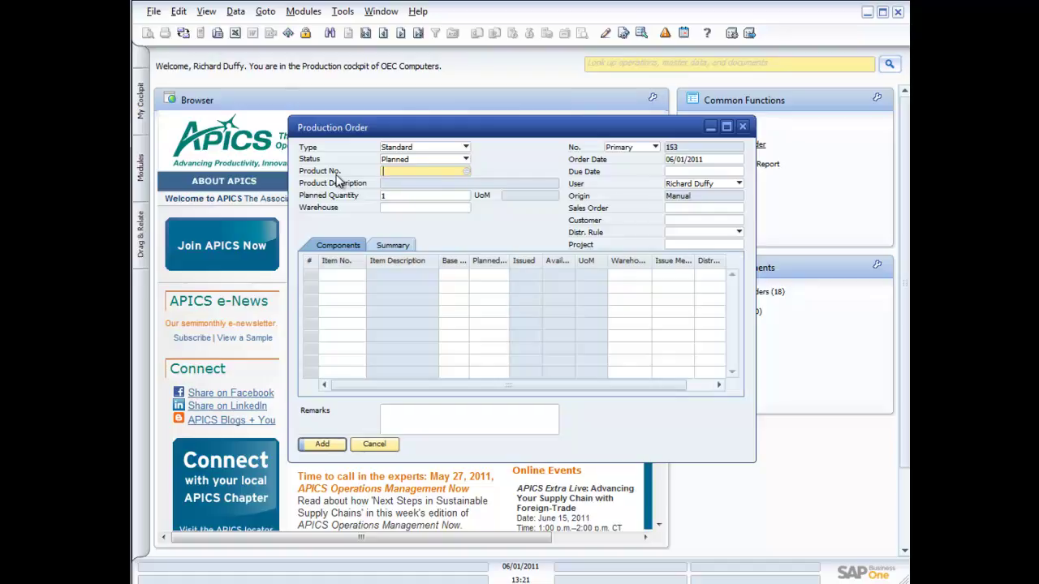
Make order 153 a Planned order for Server Point 10000 with planned quantity 5
click(465, 147)
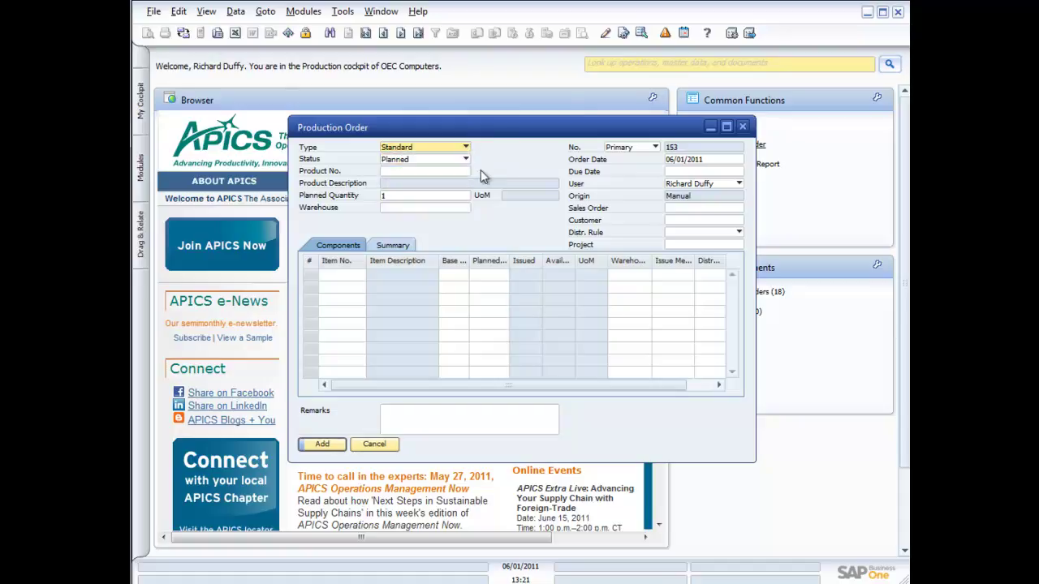
click(465, 159)
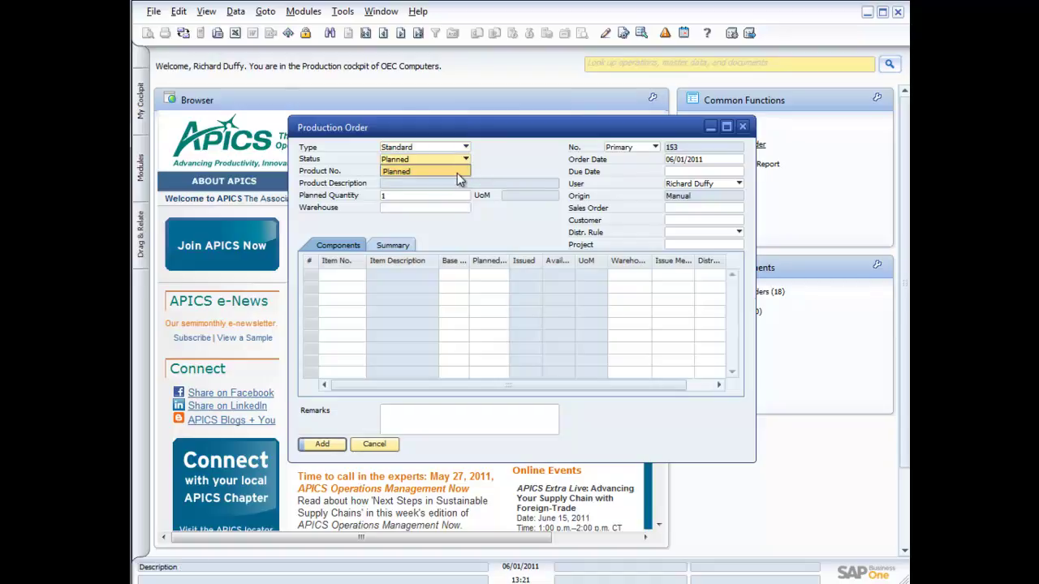
click(459, 171)
click(456, 172)
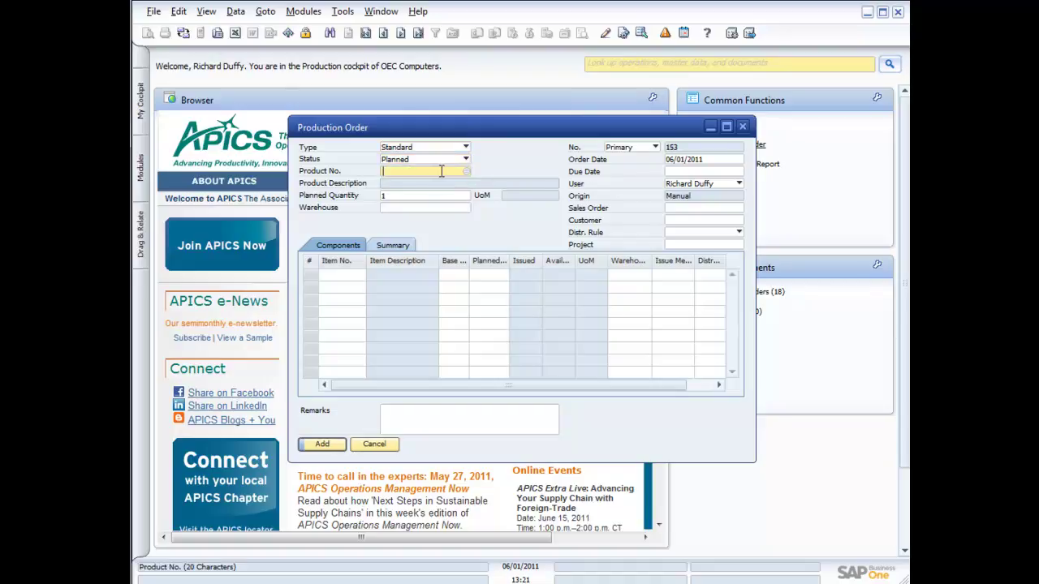
click(468, 171)
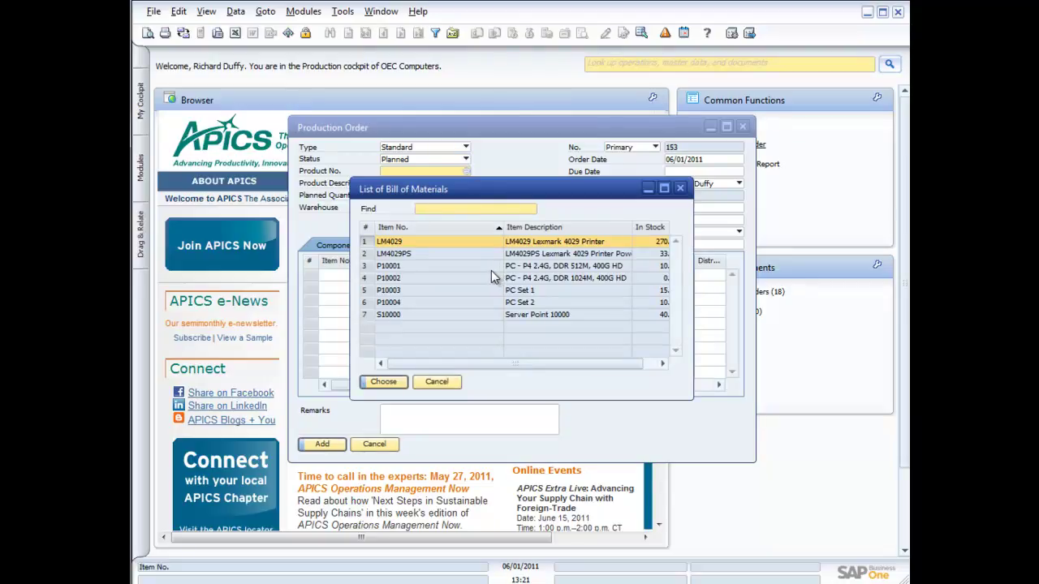
double_click(421, 311)
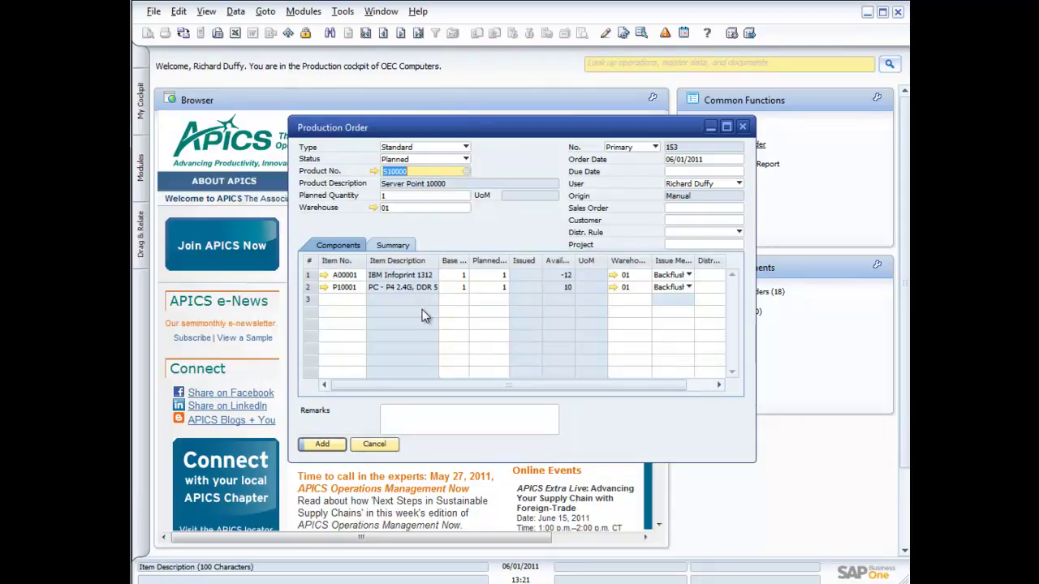
click(410, 196)
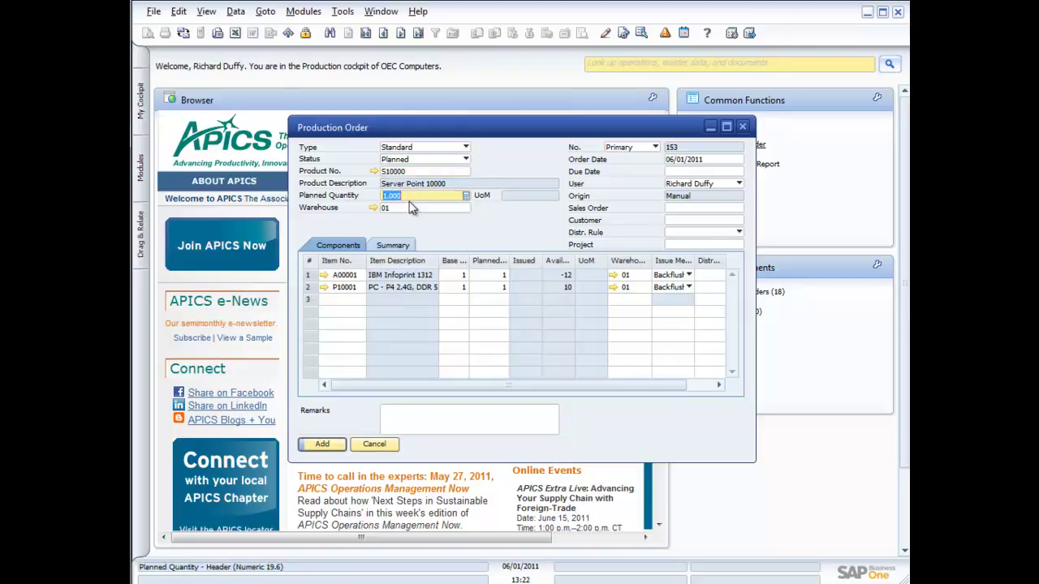
text(5)
key(Tab)
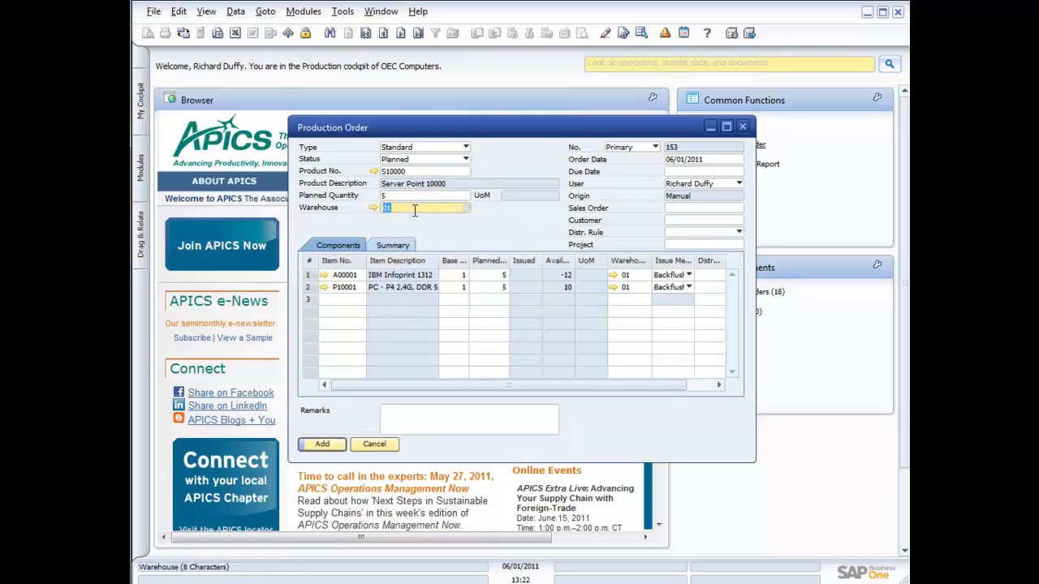
Set the due date to 06/03/2011, leaving sales order, customer and distribution rule blank
click(707, 172)
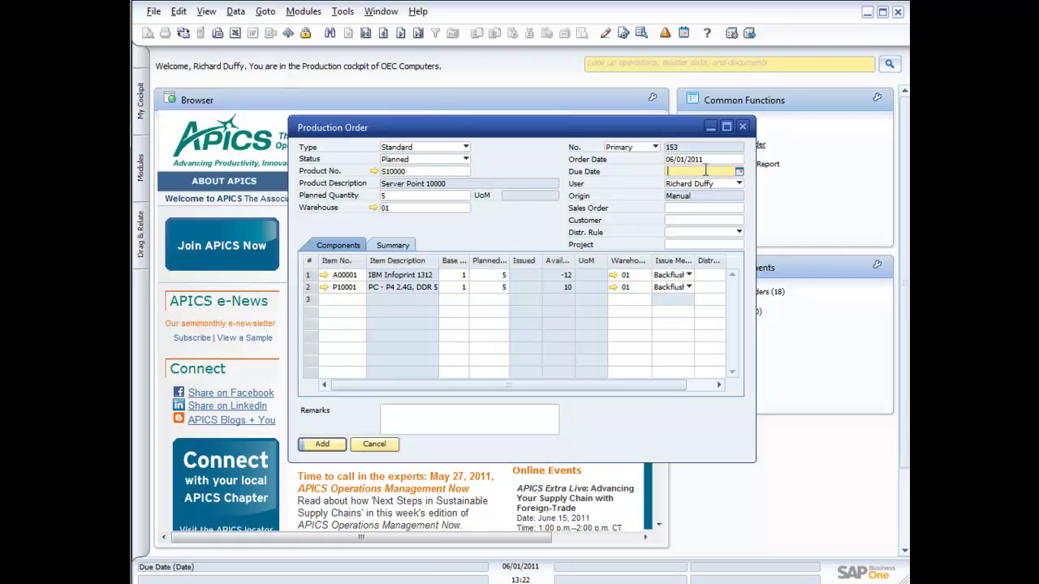
text(06/03/2011)
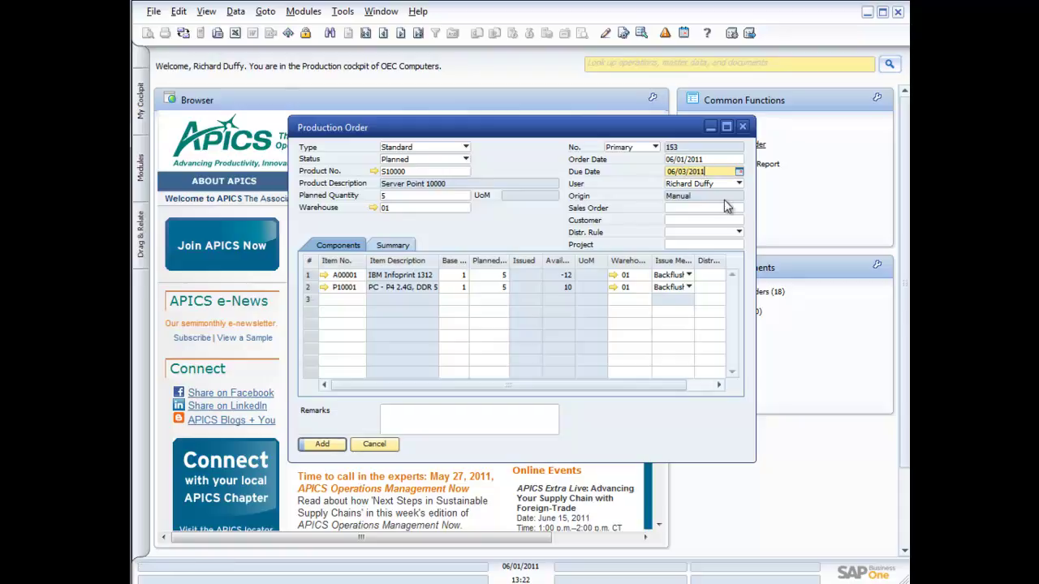
key(Tab)
click(701, 208)
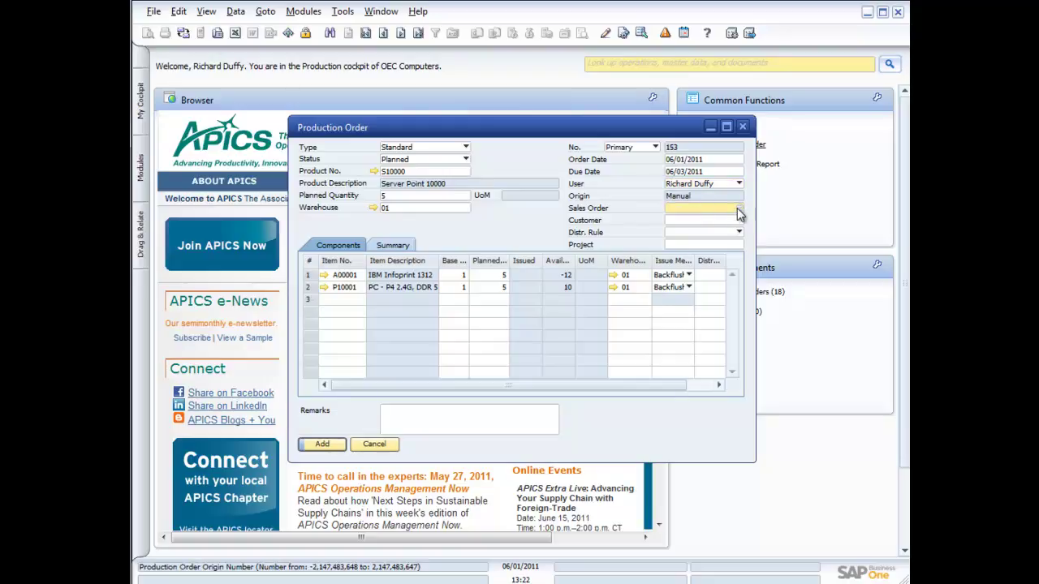
click(739, 209)
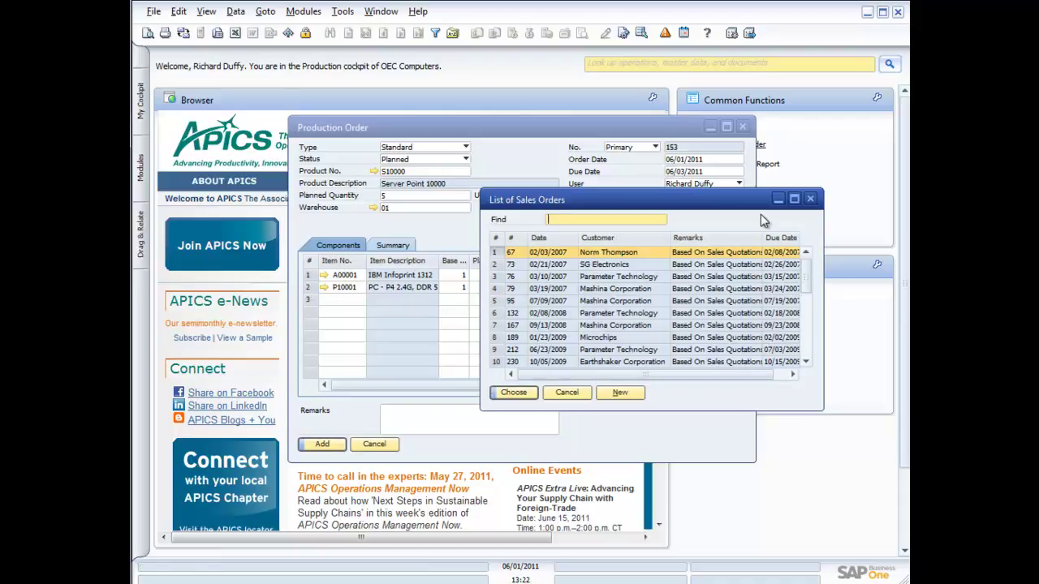
click(568, 393)
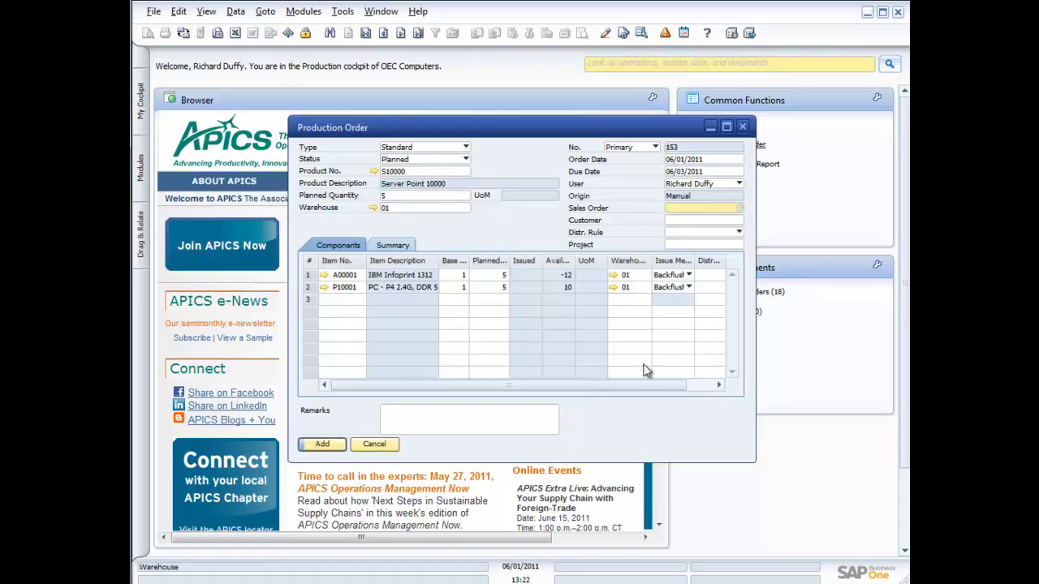
key(Tab)
click(714, 231)
click(714, 220)
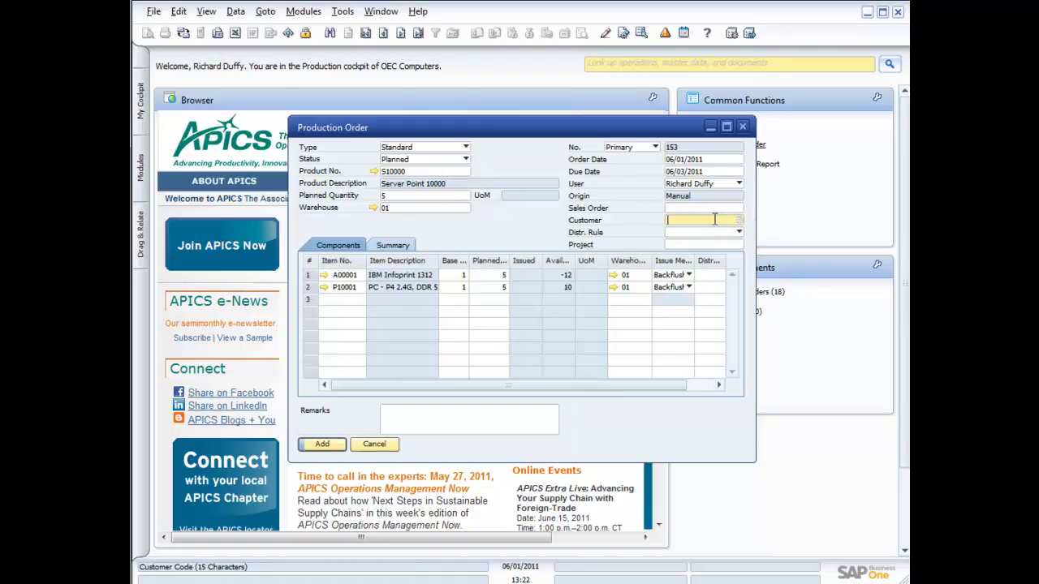
click(739, 232)
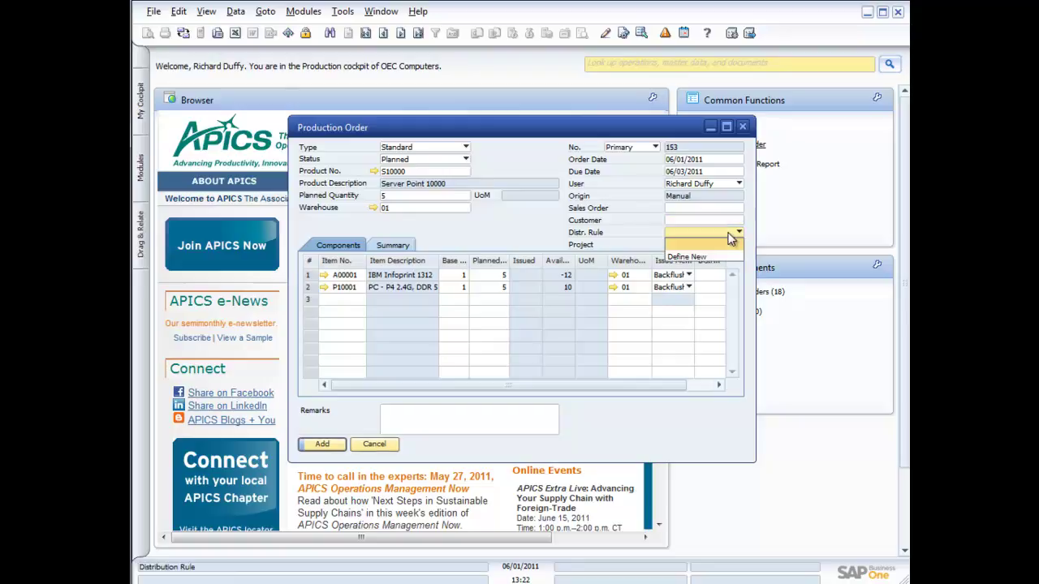
click(523, 229)
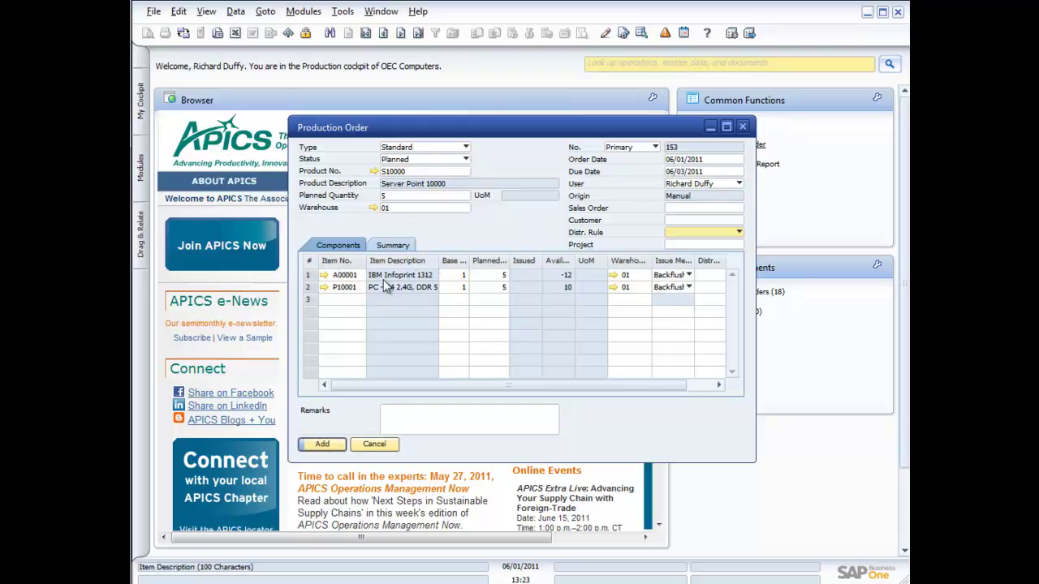
Add the remark 'Must be produced by the due date' and save order 153
click(396, 247)
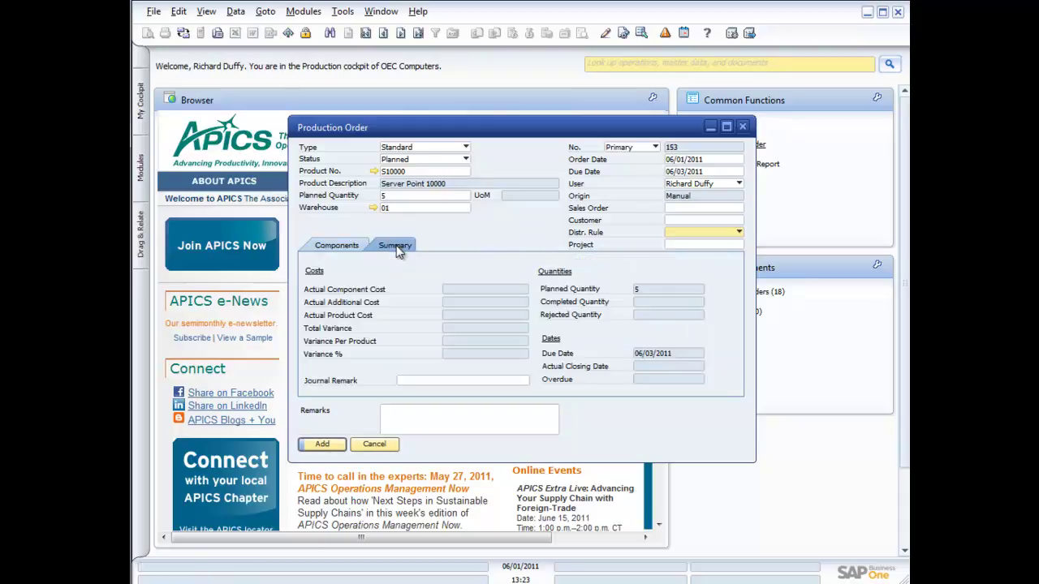
click(333, 245)
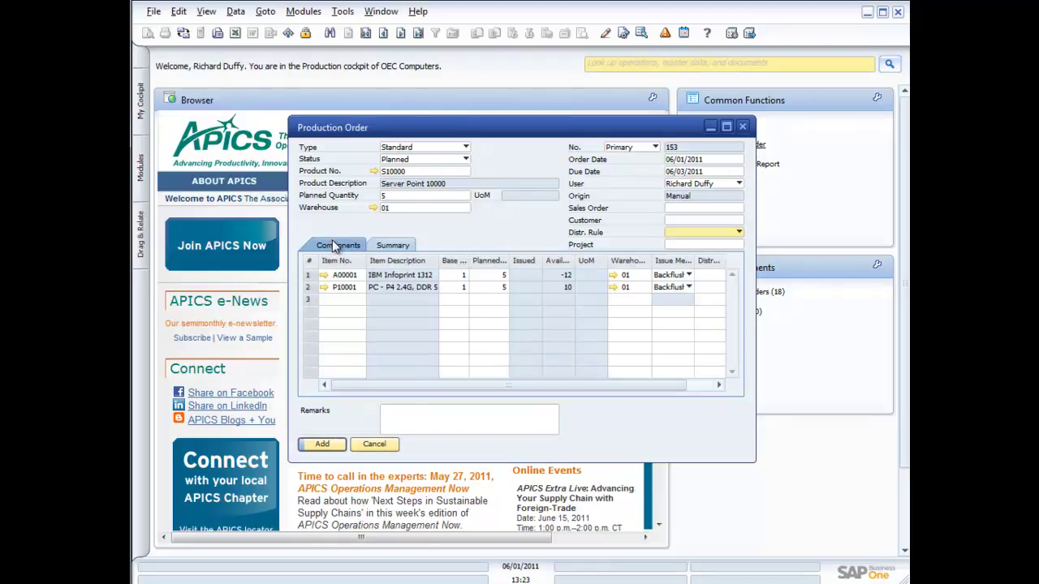
click(405, 420)
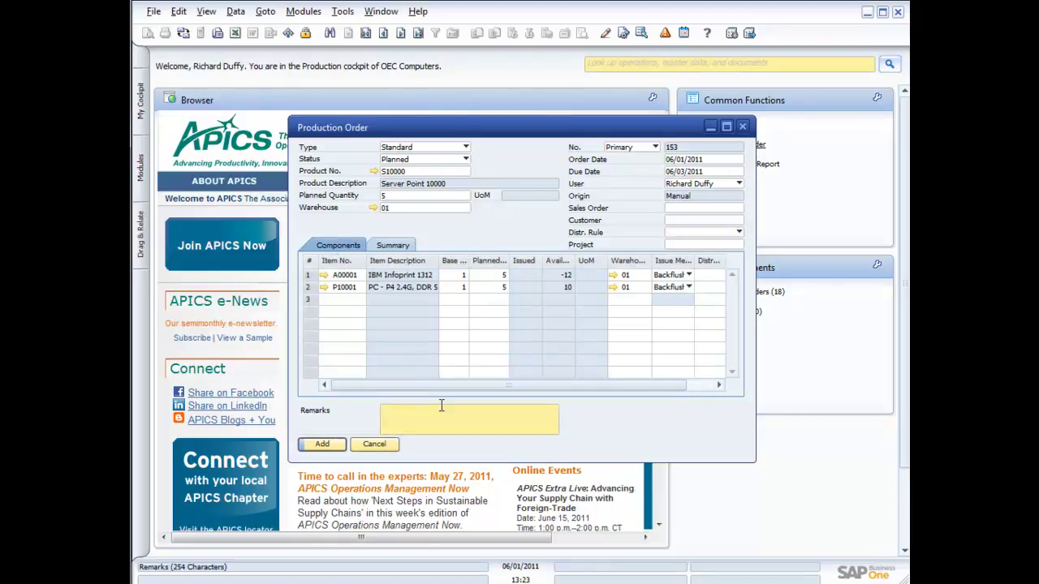
text(Must be produced by the due date)
click(322, 445)
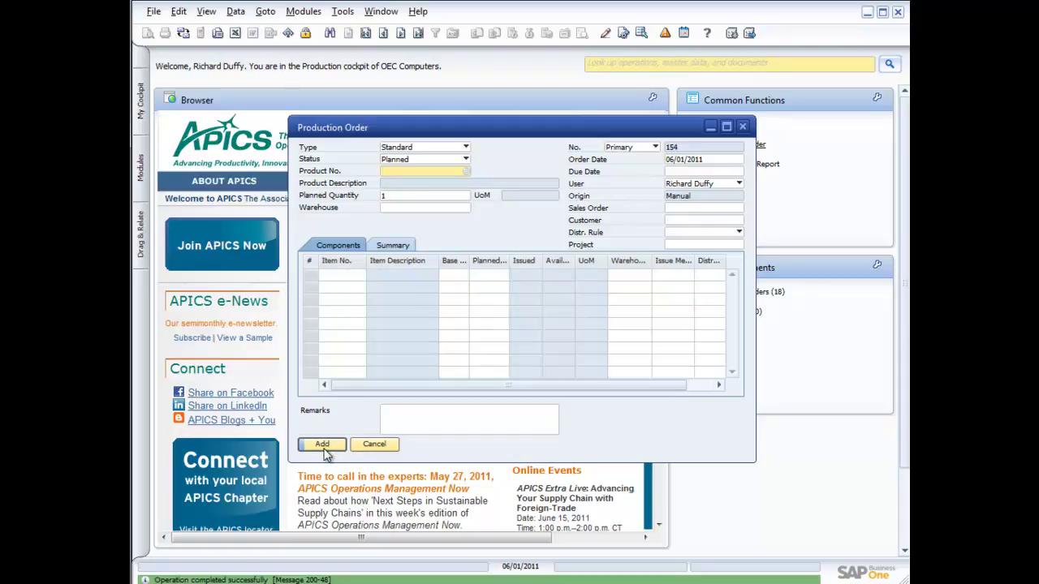
Reload order 153, change its status to Released, and update it
click(403, 34)
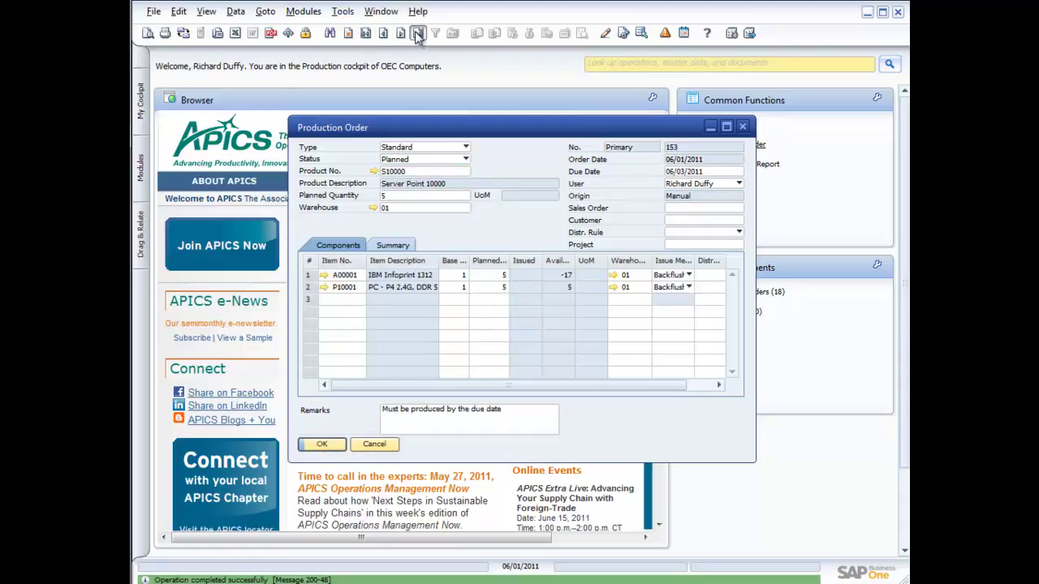
click(467, 162)
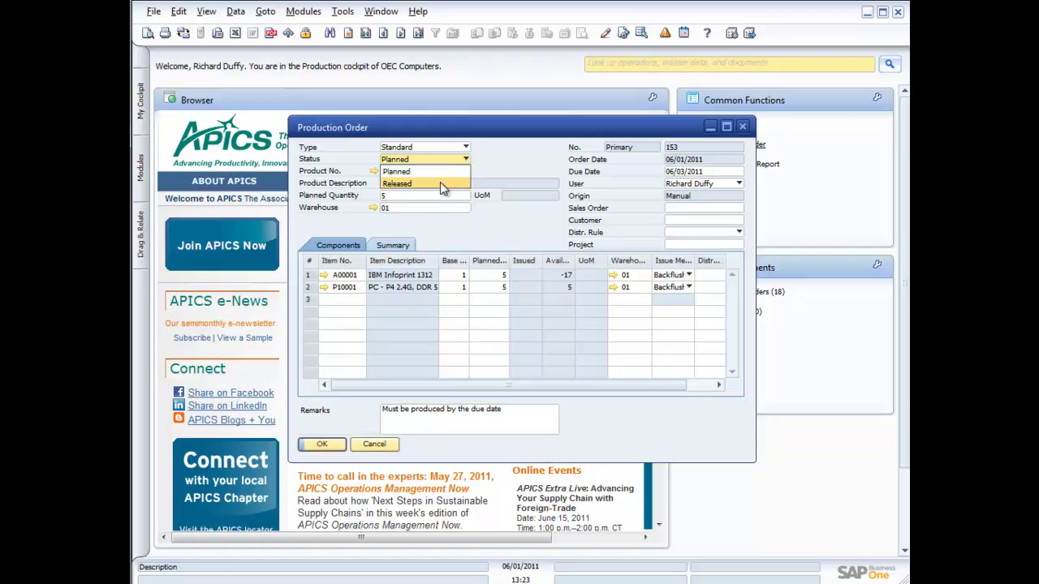
click(440, 183)
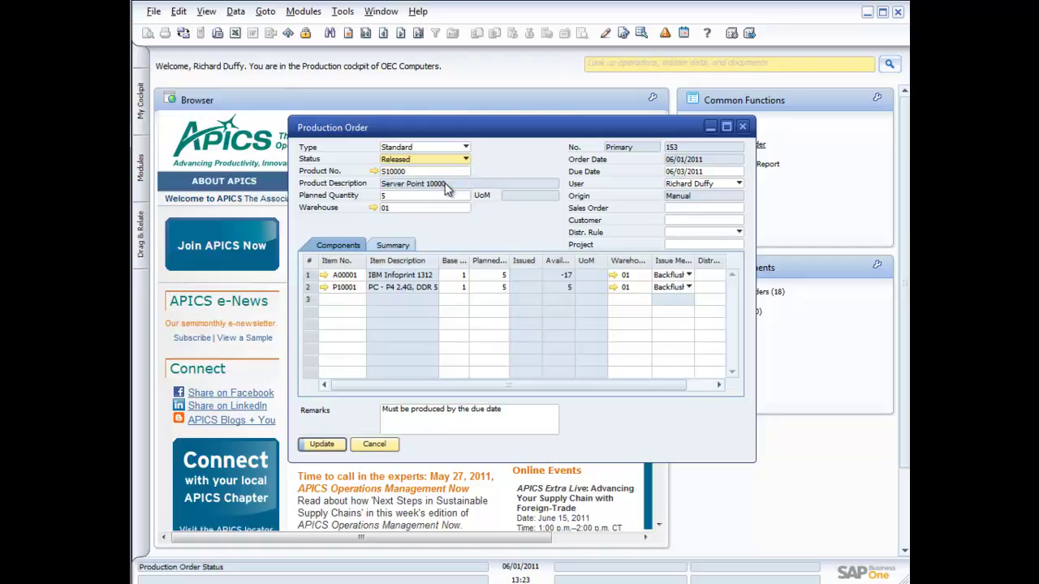
click(323, 445)
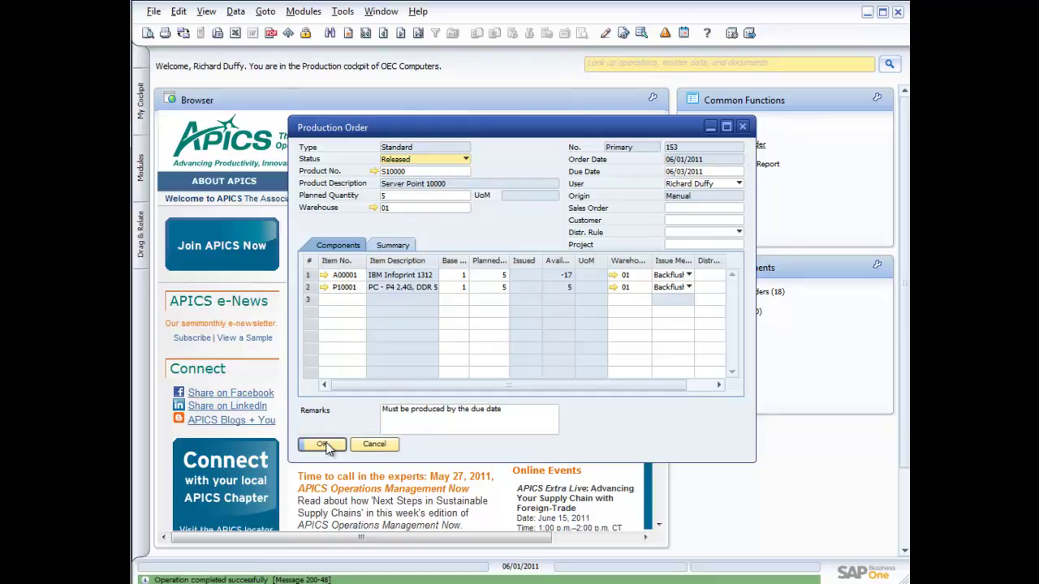
Print-preview order 153, then close the preview and the order window
click(150, 36)
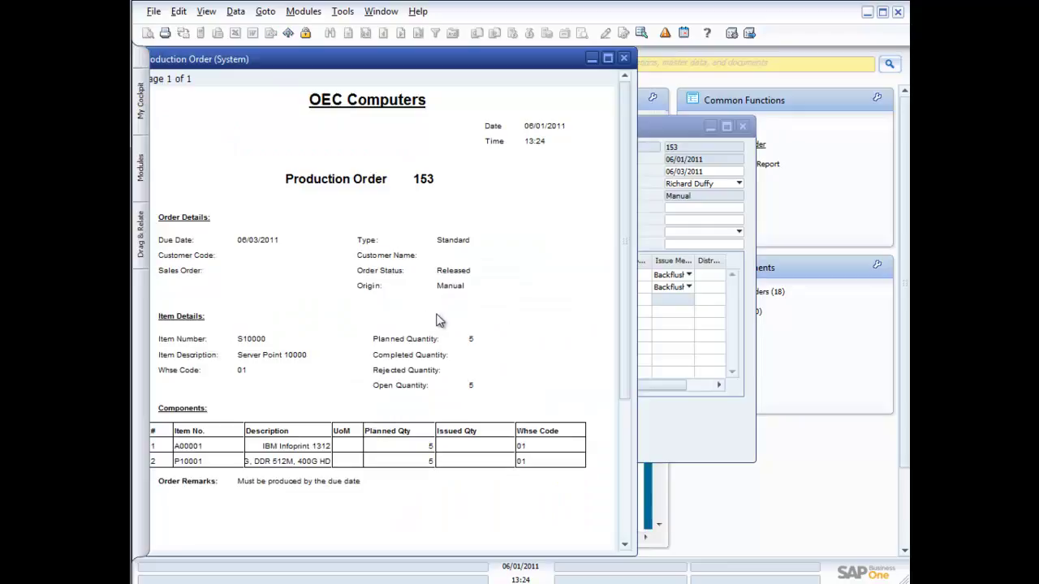
click(624, 58)
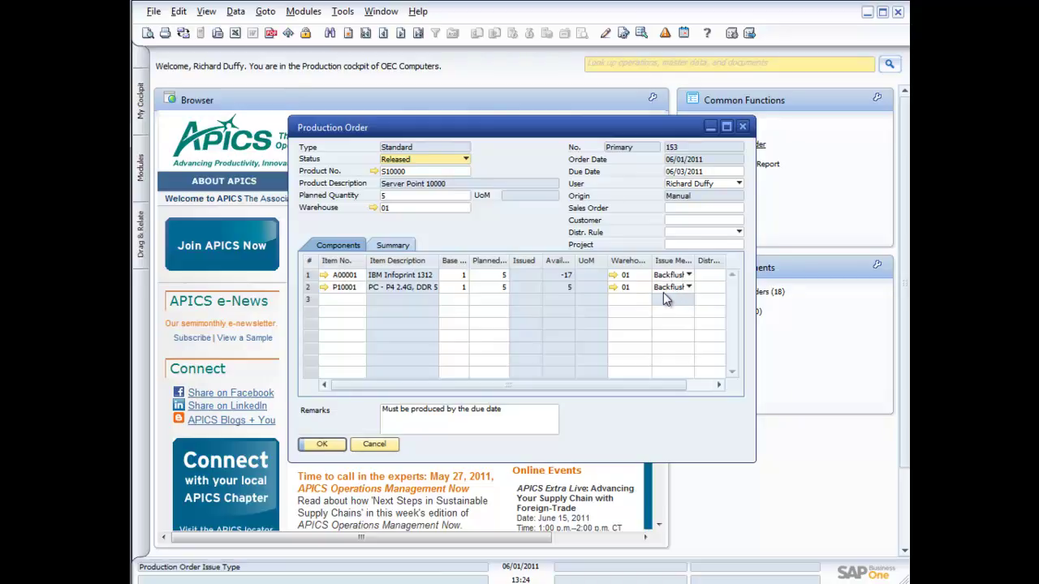
click(743, 128)
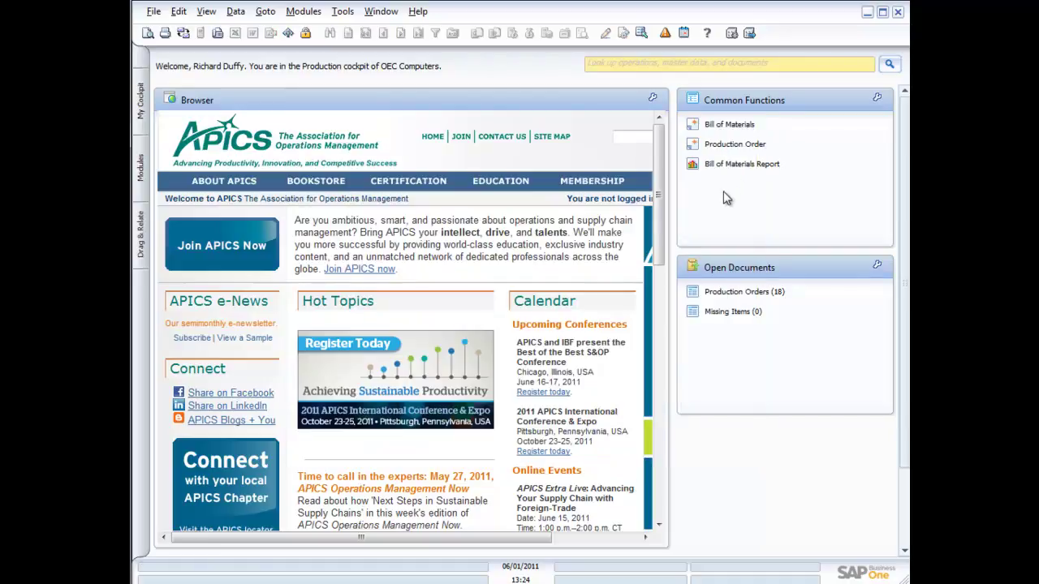
Start a new Receipt from Production, number 135, from the Production module
click(140, 193)
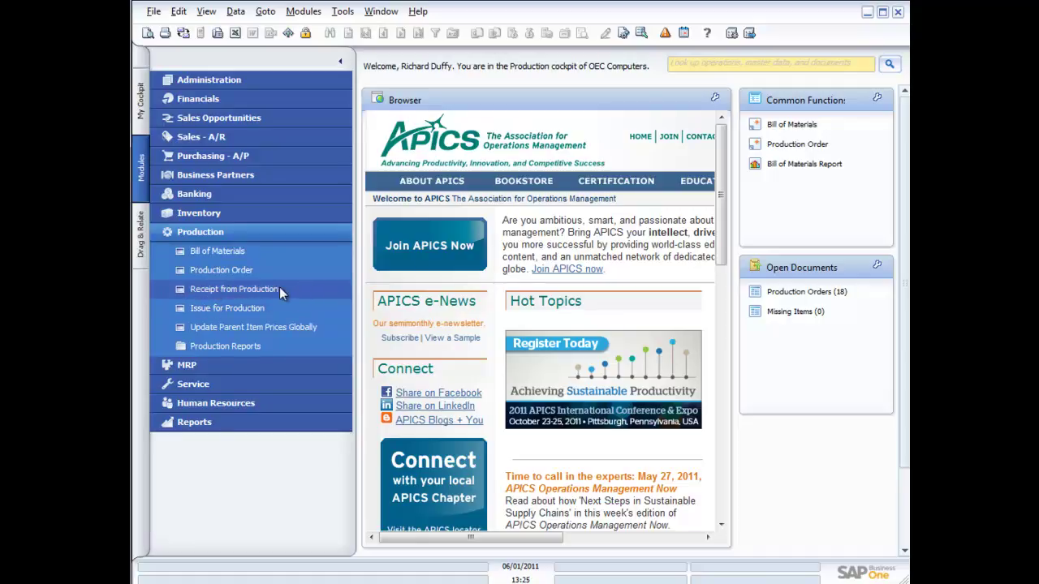
click(237, 289)
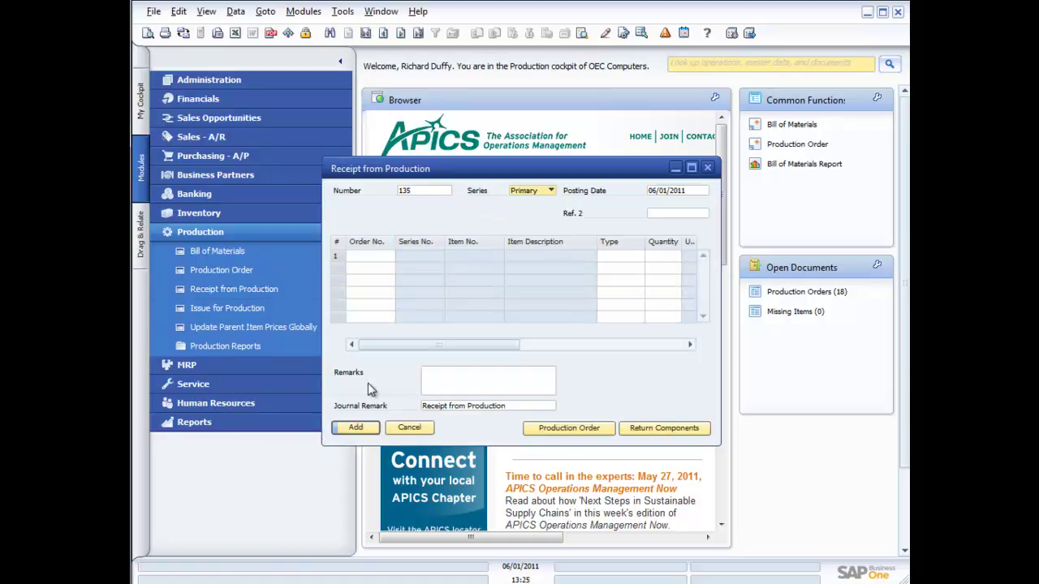
Receive order 153's 5 Server Point 10000 units as Complete and add the receipt
click(566, 428)
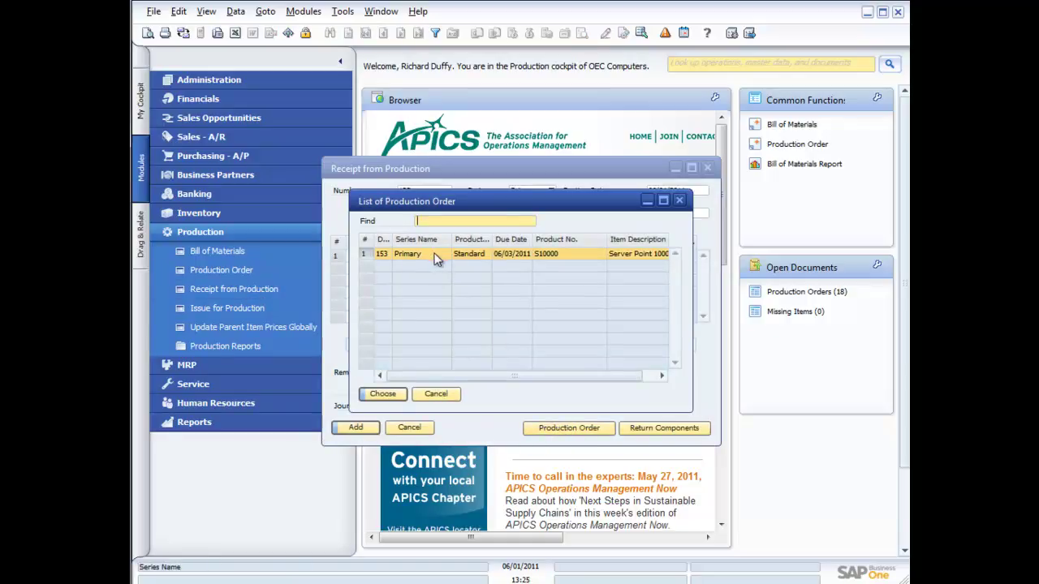
double_click(471, 256)
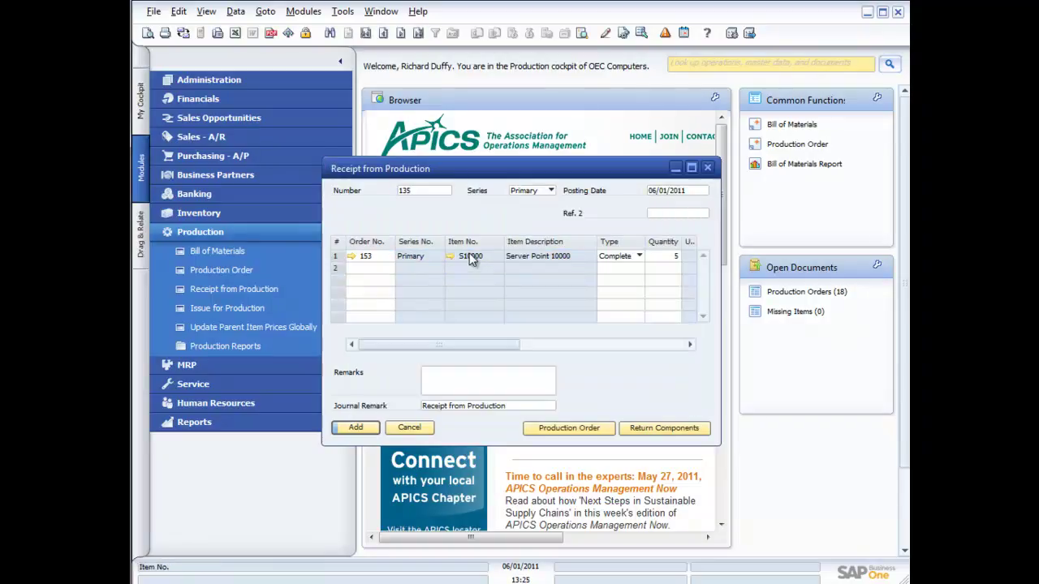
click(638, 257)
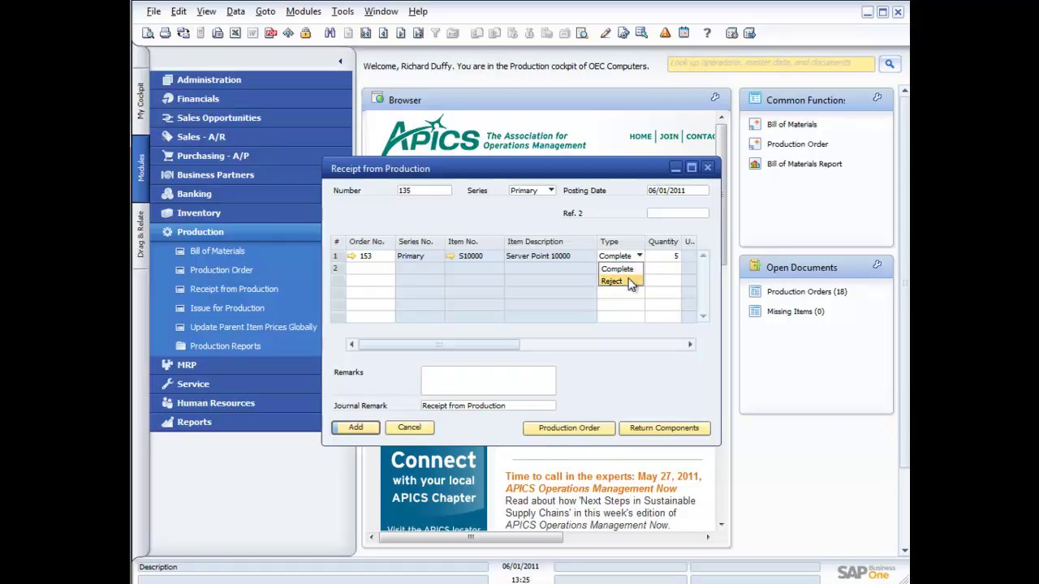
click(621, 271)
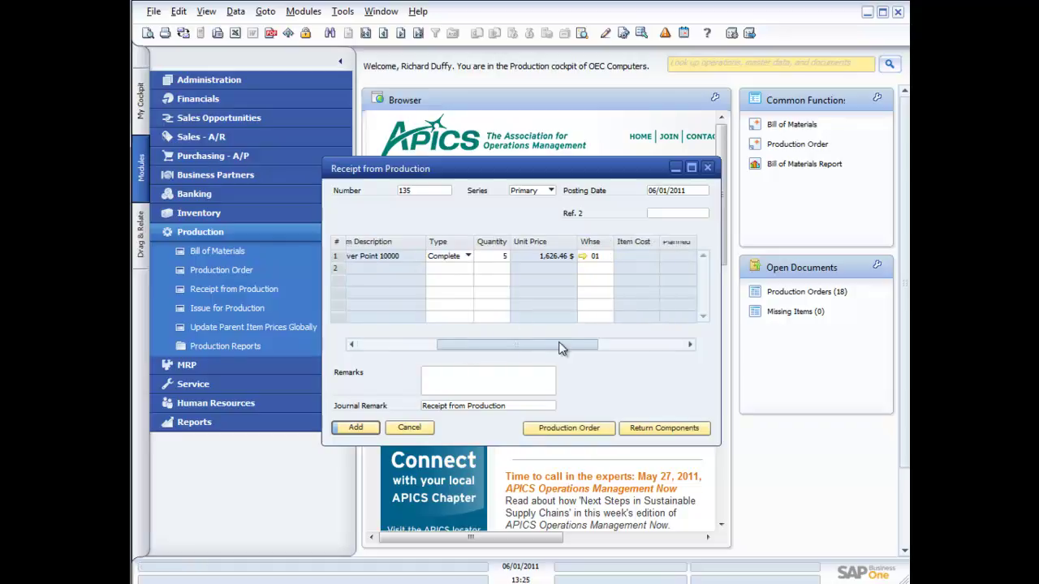
drag(567, 348, 597, 346)
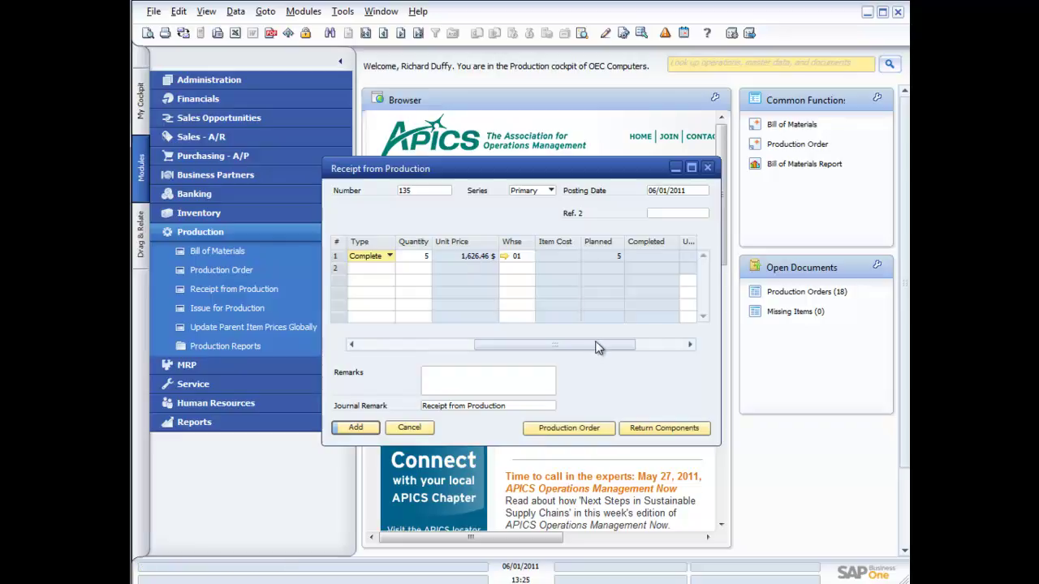
drag(597, 346, 415, 366)
click(353, 427)
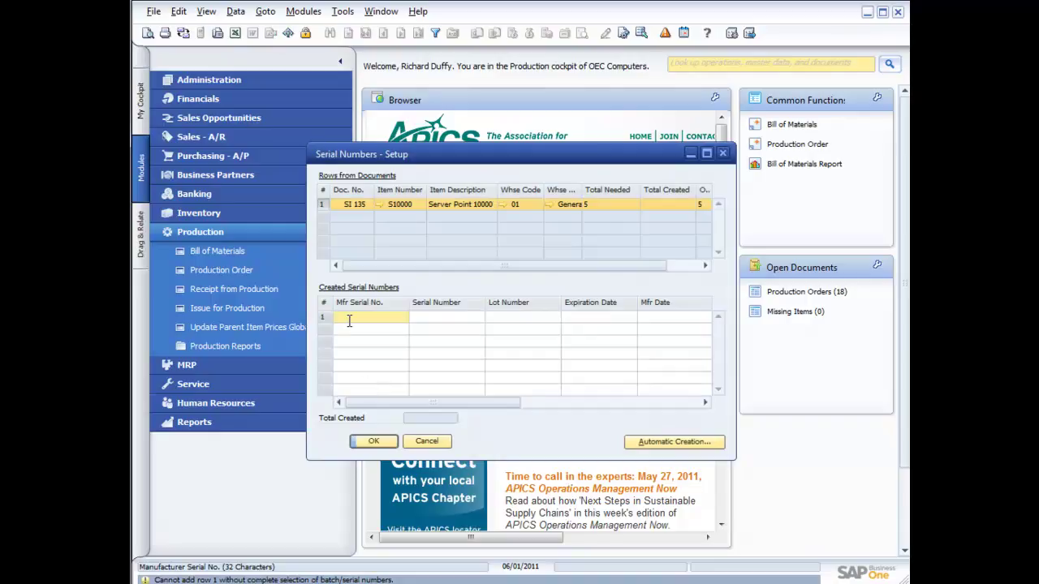
click(433, 319)
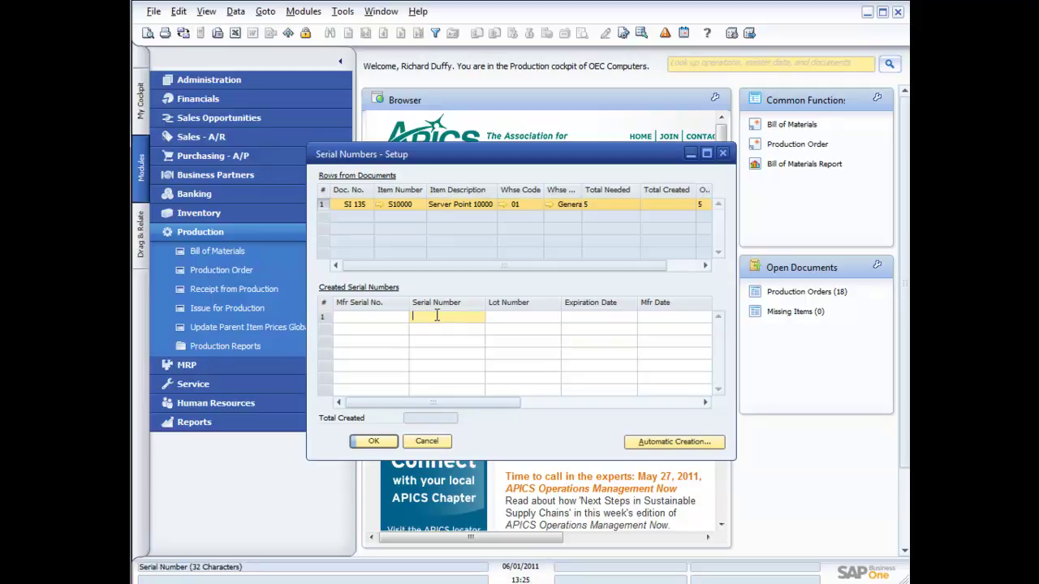
text(3434634664)
click(659, 442)
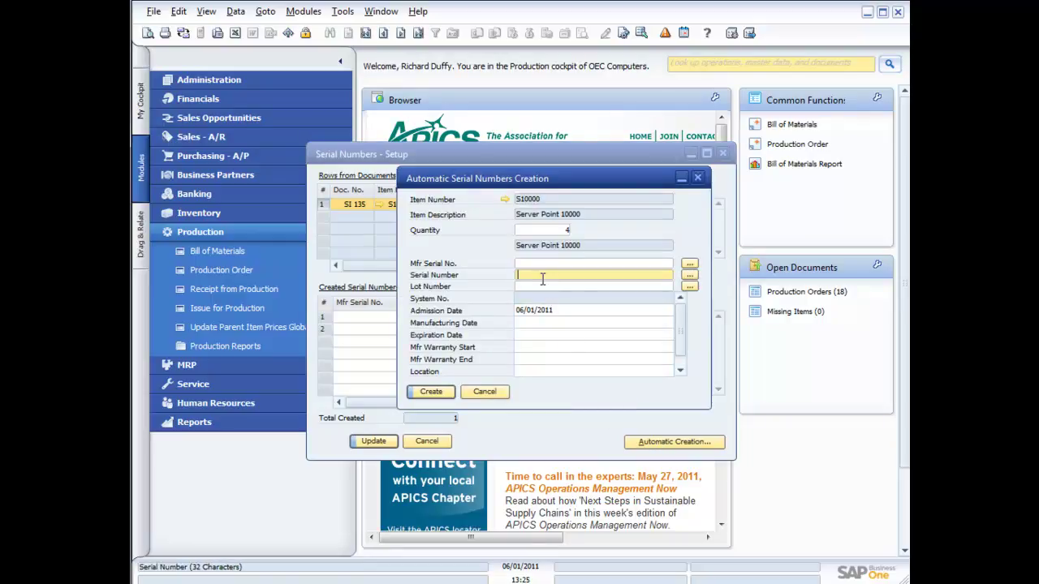
text(4534533455)
click(528, 323)
text(01)
click(528, 335)
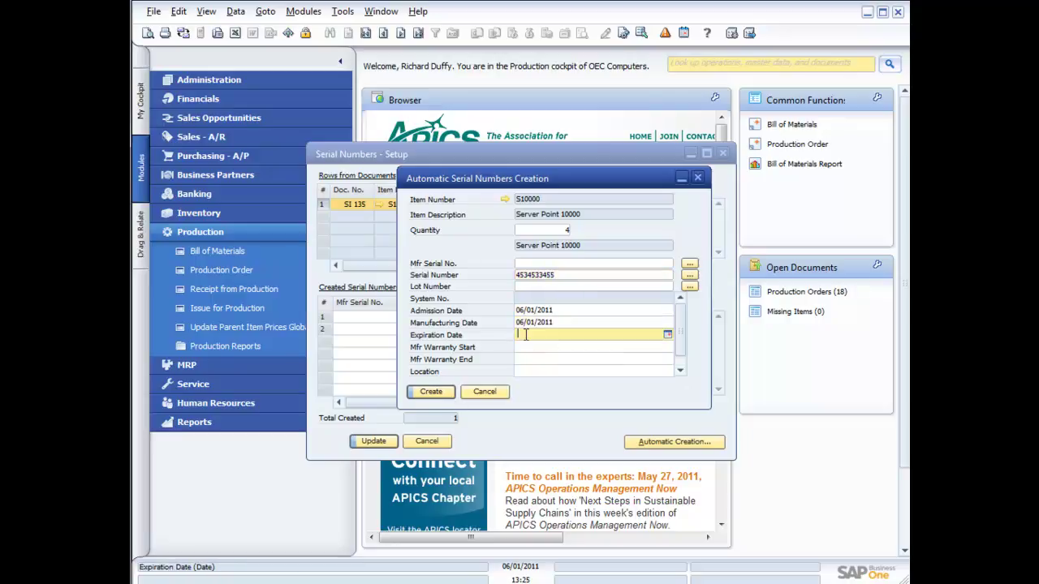
click(520, 347)
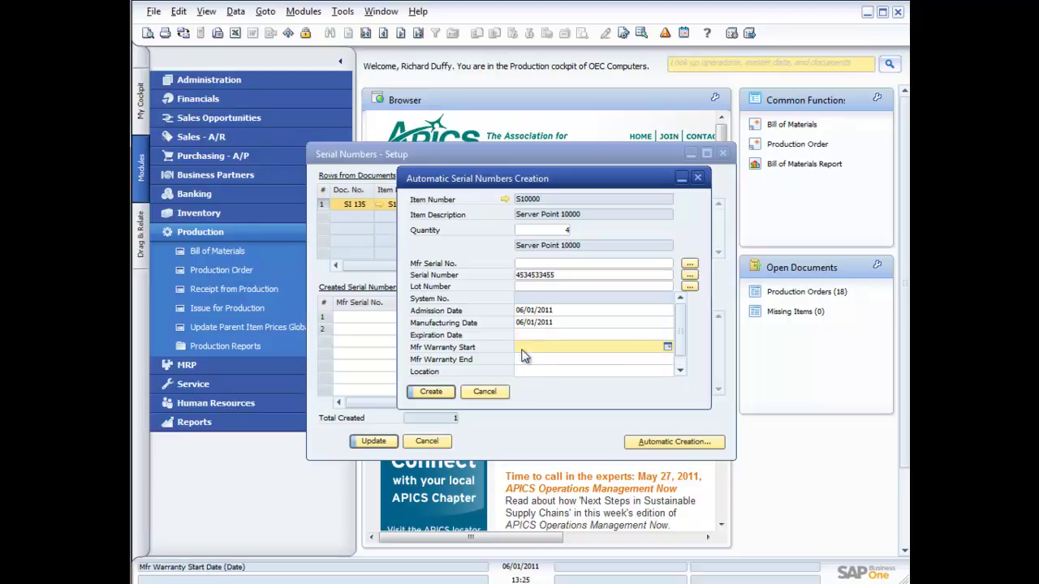
click(431, 391)
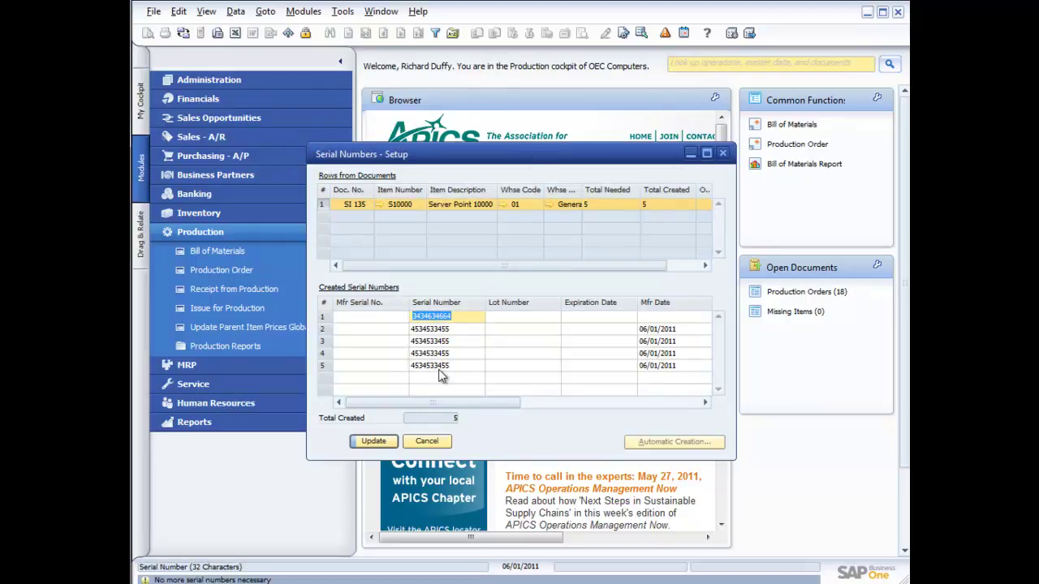
Give row 1's serial manufacturing date 06/01/2011 and try saving the serials with Update
click(649, 318)
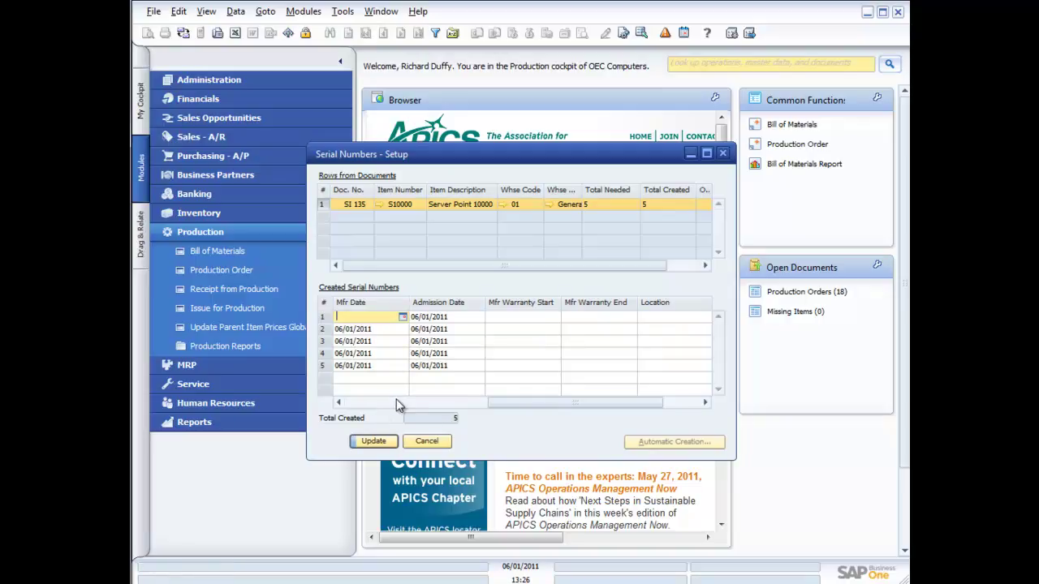
text(06)
key(BackSpace)
key(BackSpace)
text(1)
key(Tab)
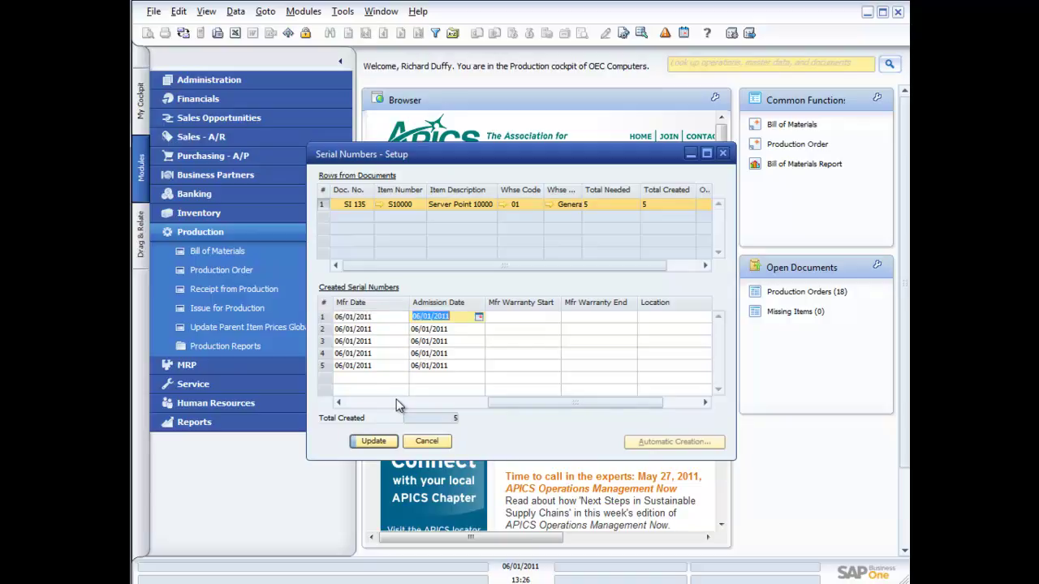
click(371, 401)
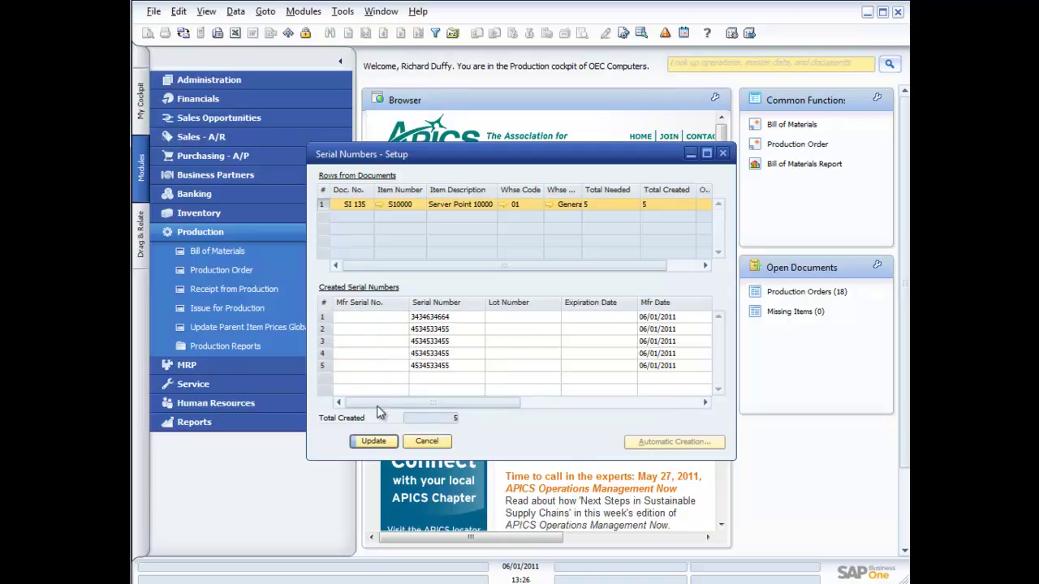
click(388, 442)
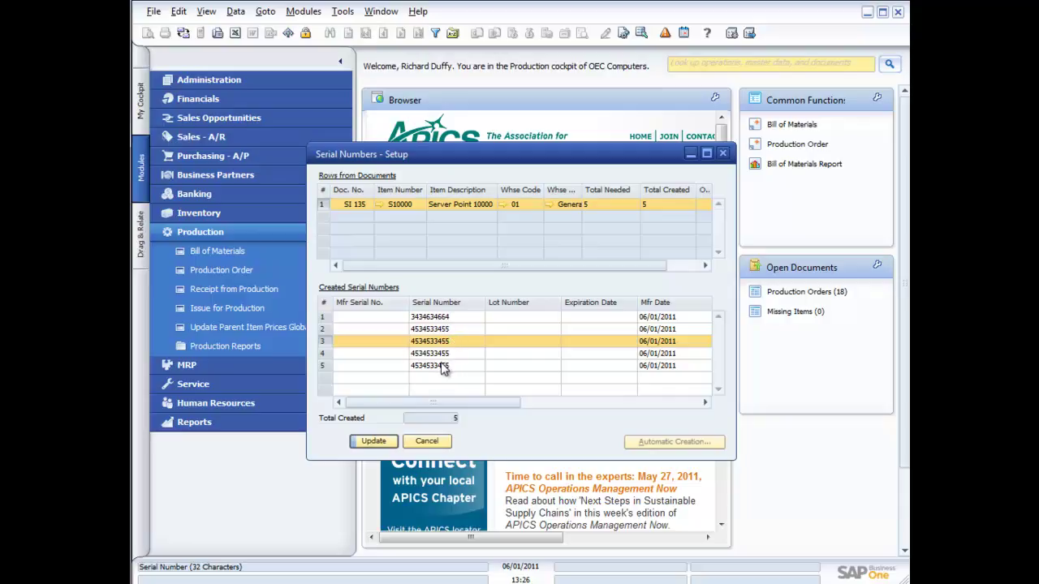
click(465, 329)
click(465, 329)
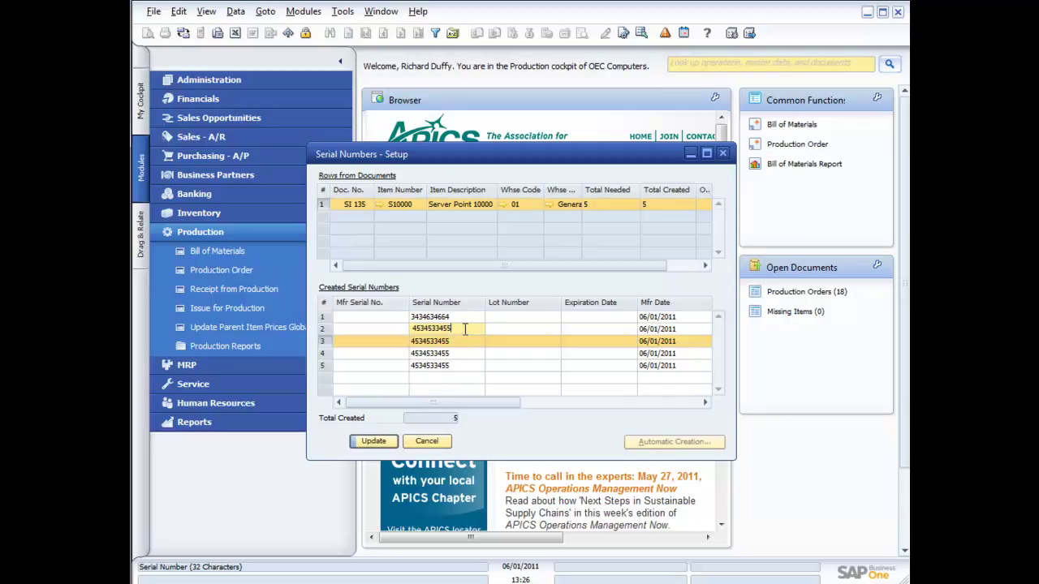
key(BackSpace)
text(6)
click(451, 342)
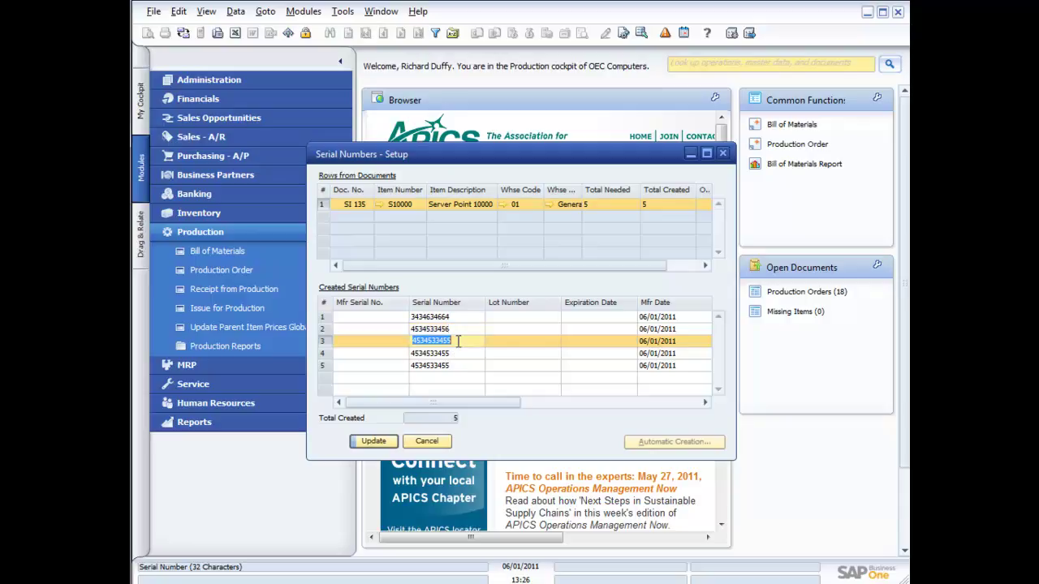
key(BackSpace)
text(4)
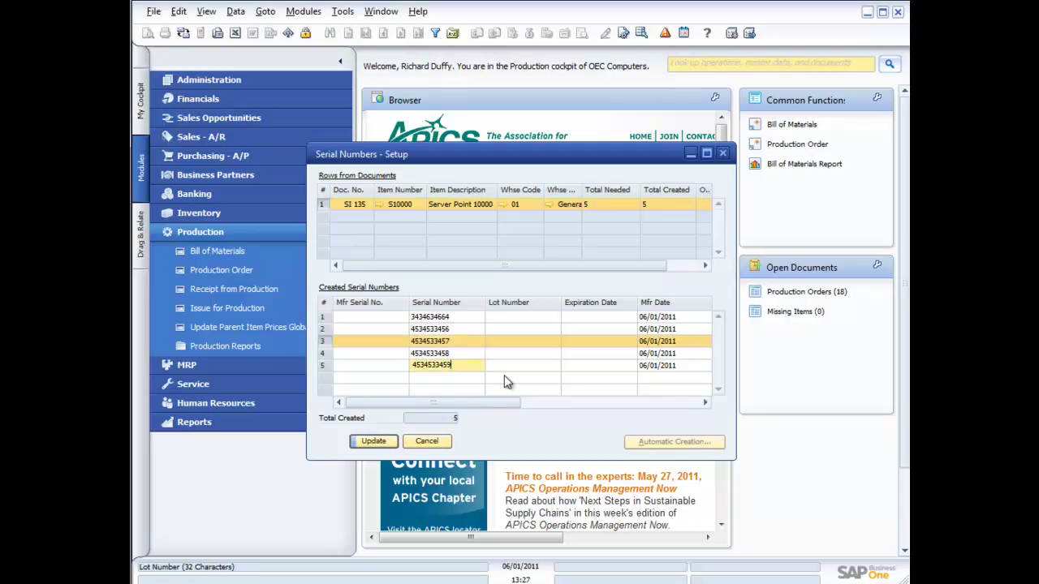
click(374, 441)
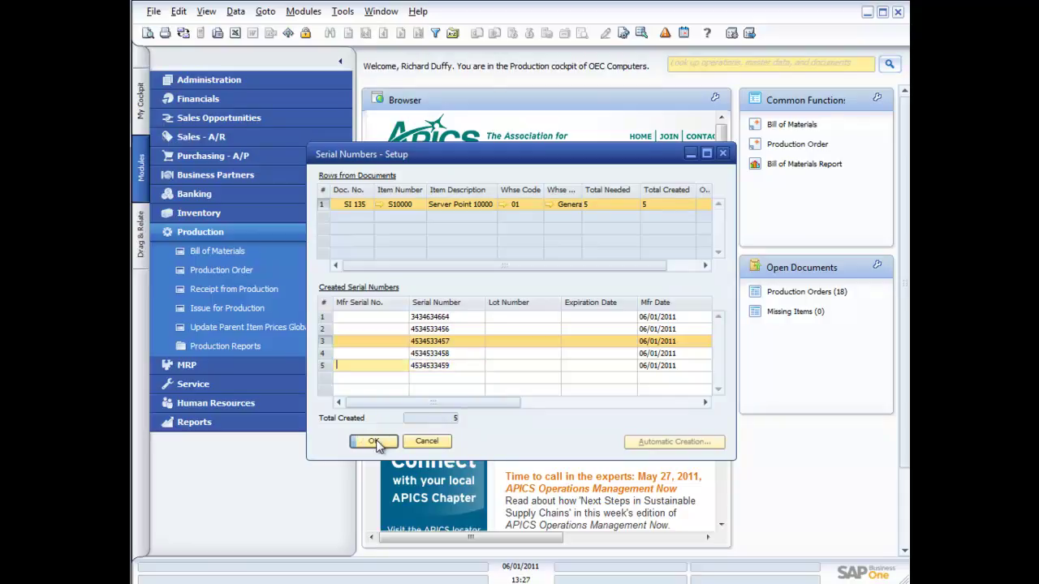
click(374, 442)
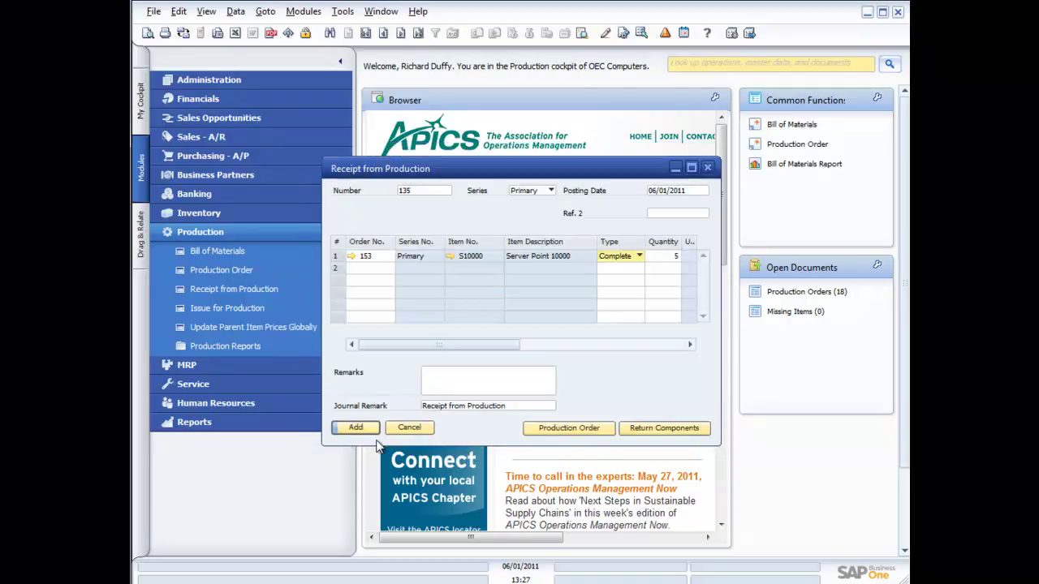
Add and confirm receipt 135 for order 153, then close the Receipt from Production window
click(357, 428)
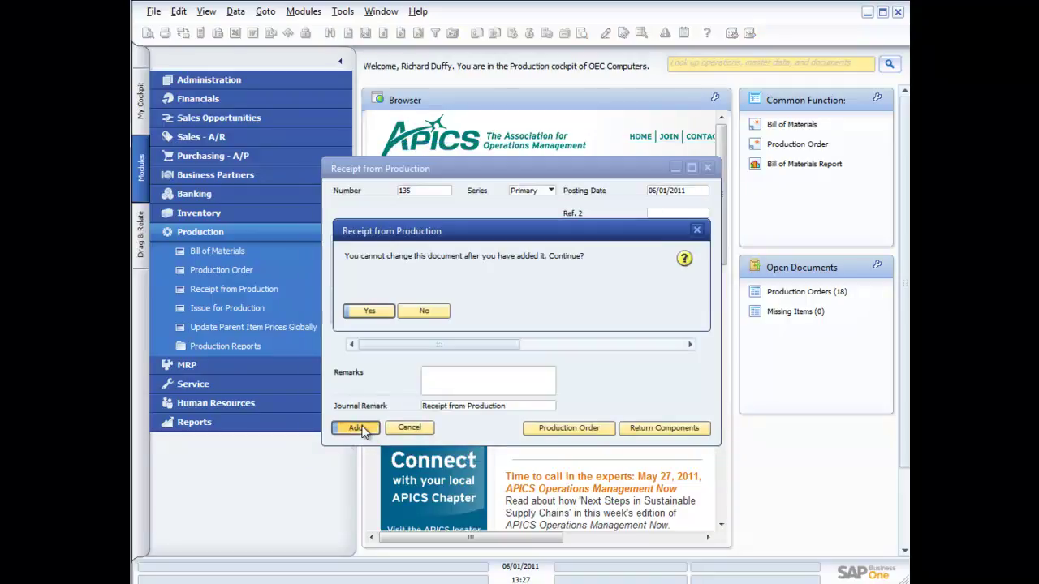
click(372, 315)
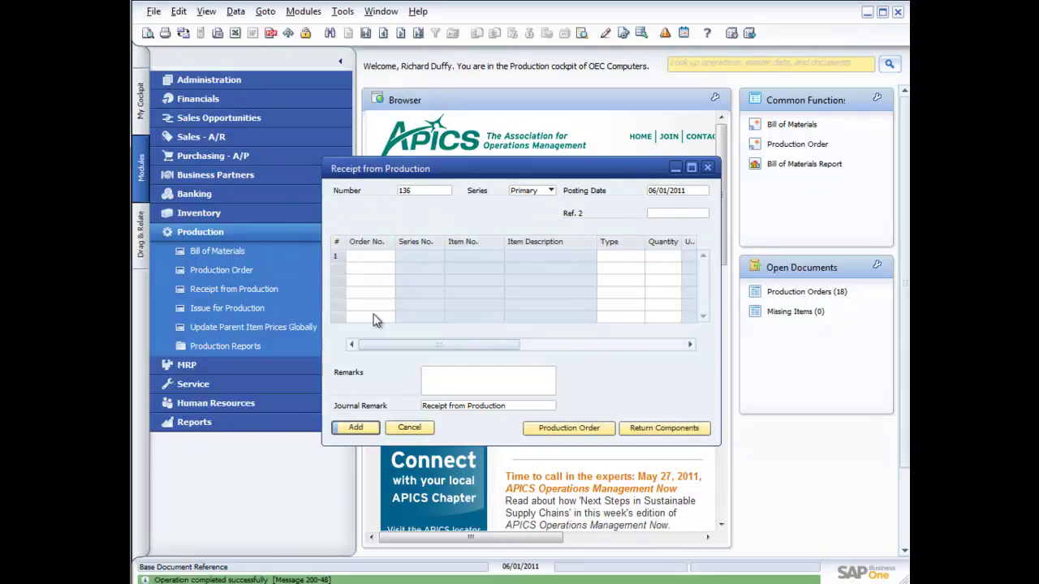
click(708, 167)
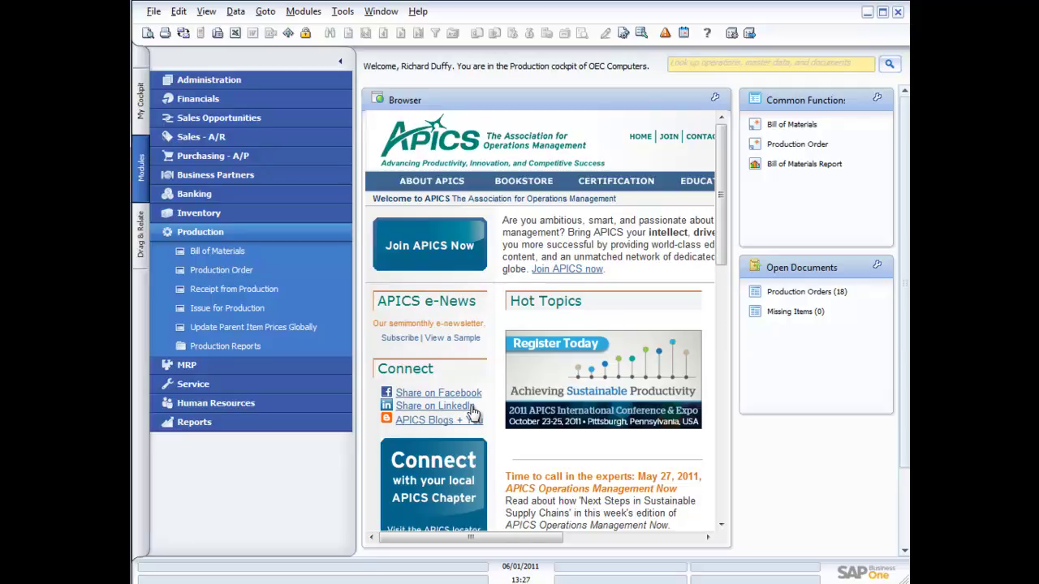
Expand Production Reports under Production to show Bill of Materials Report and Open Items List
click(233, 347)
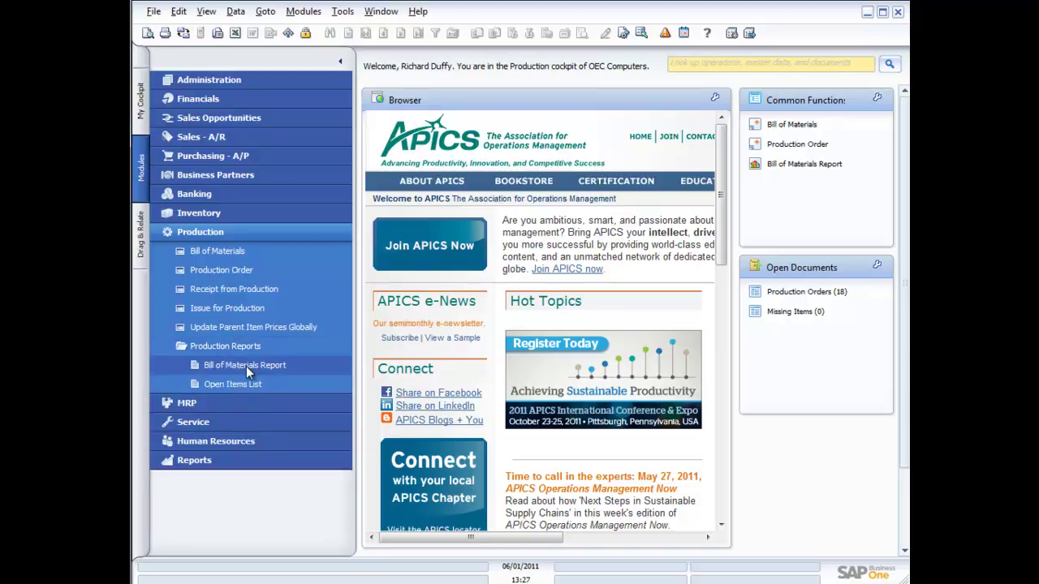